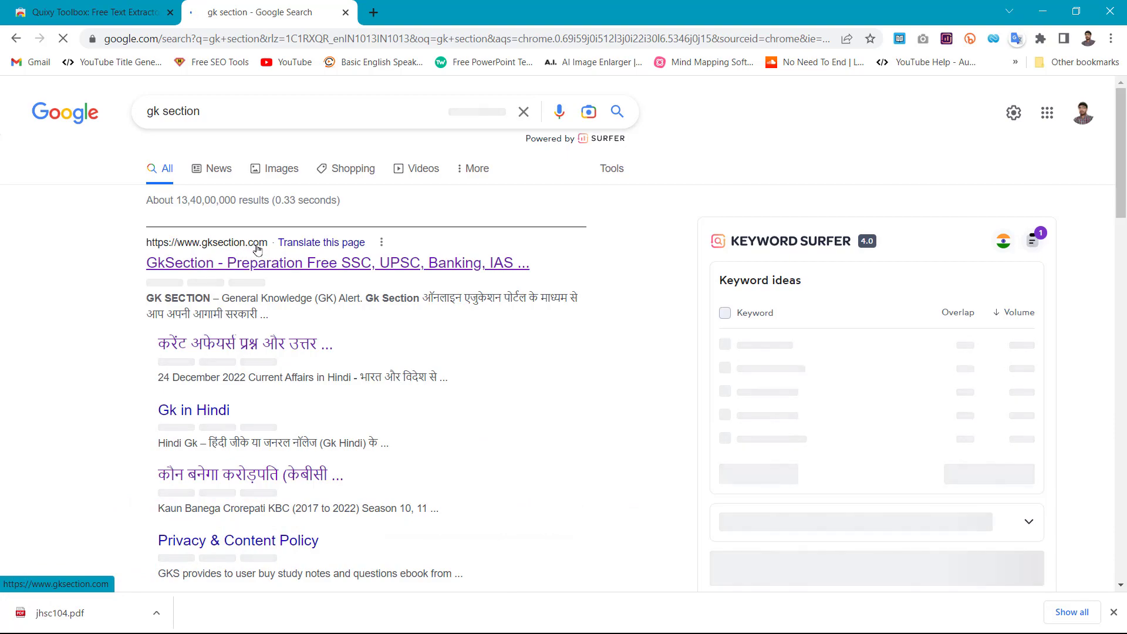
Step: Open the GkSection website from the search results and browse its homepage
click(267, 265)
scroll(301, 271, down, 5)
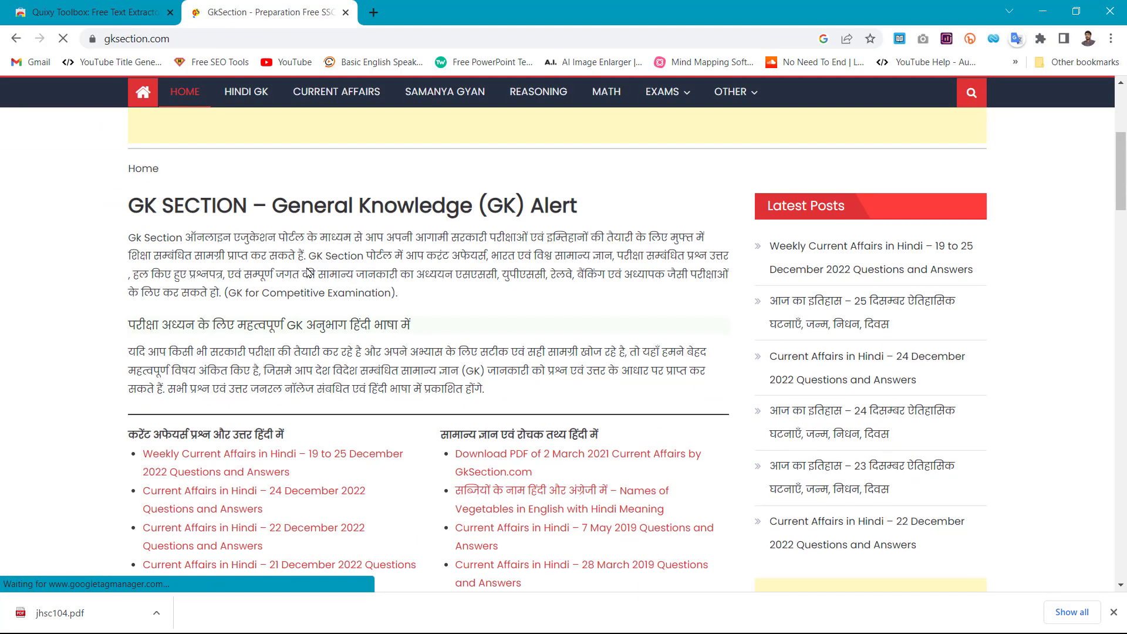
scroll(305, 272, down, 3)
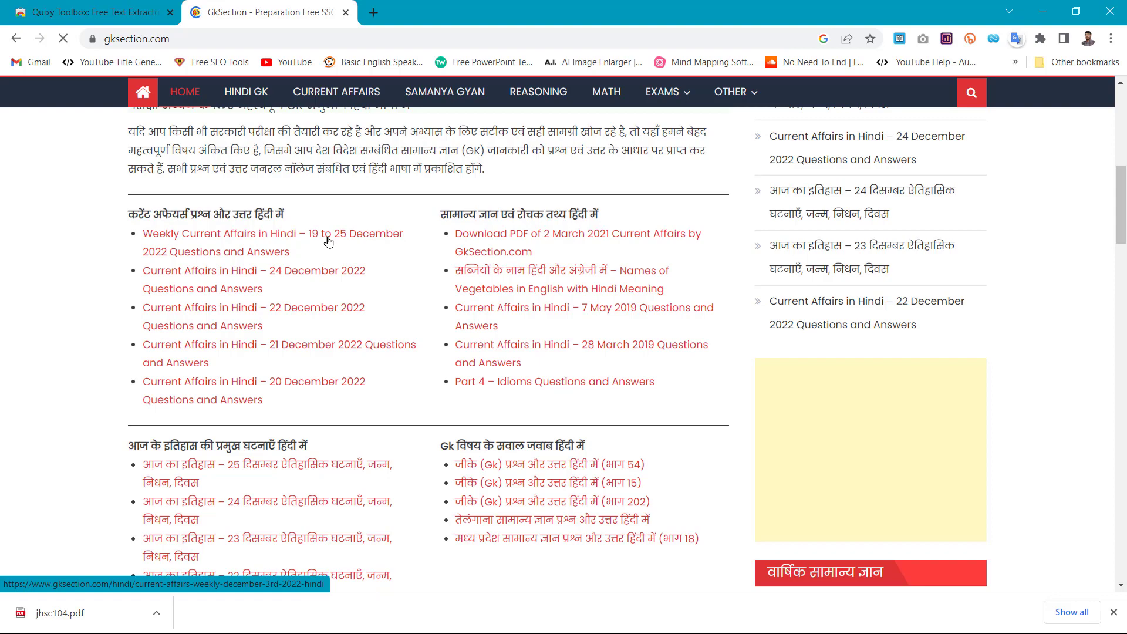
scroll(352, 247, down, 3)
scroll(510, 299, down, 3)
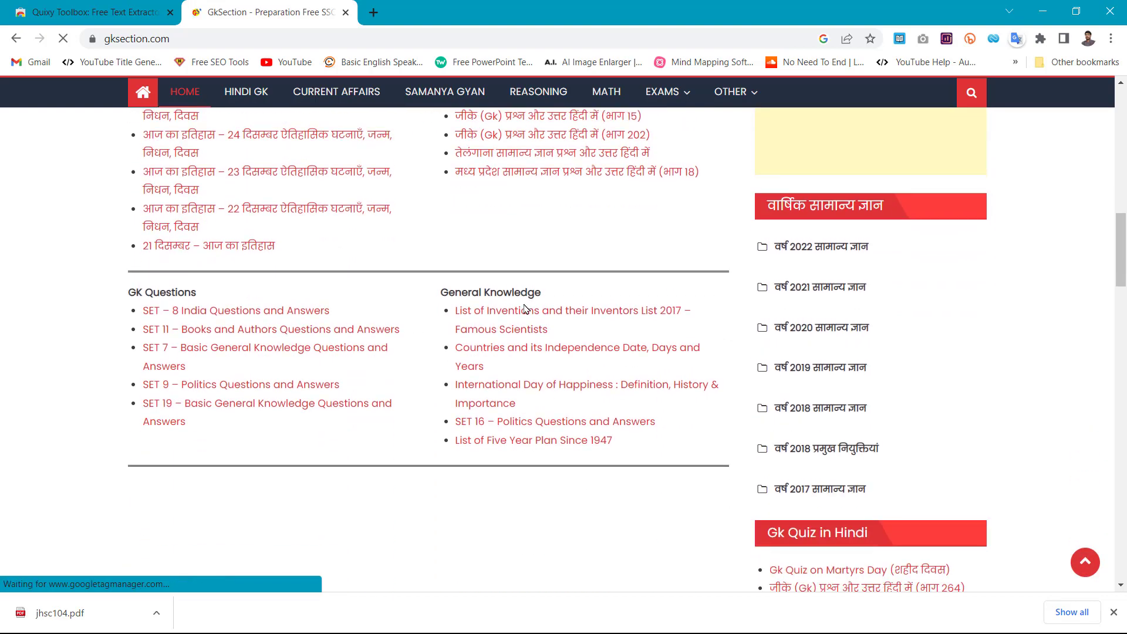
scroll(524, 309, down, 3)
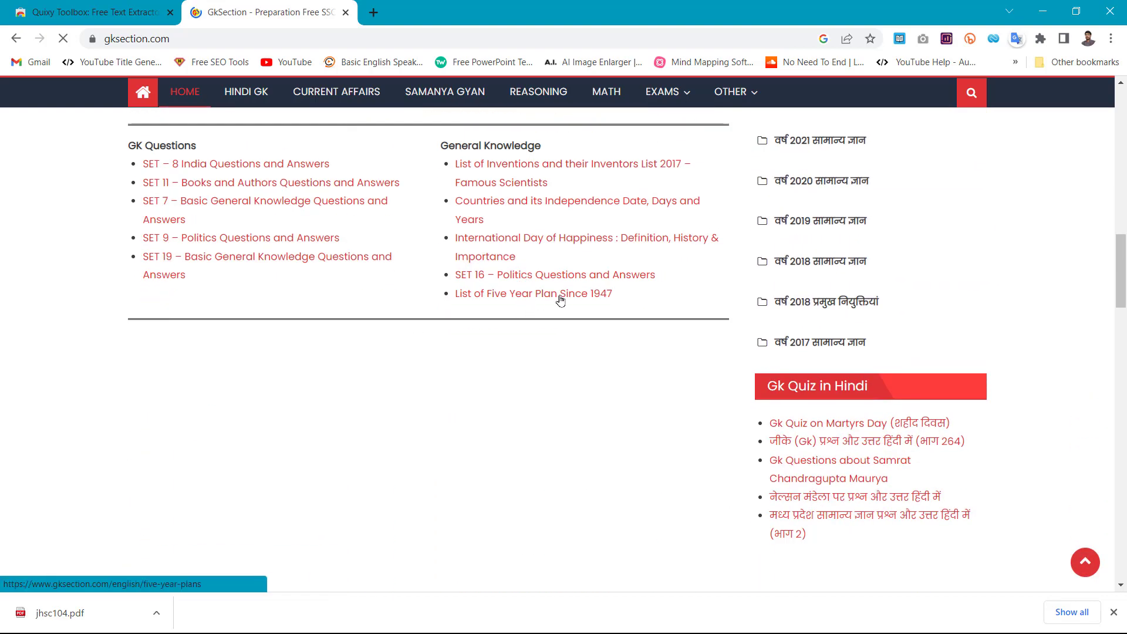
scroll(559, 301, up, 3)
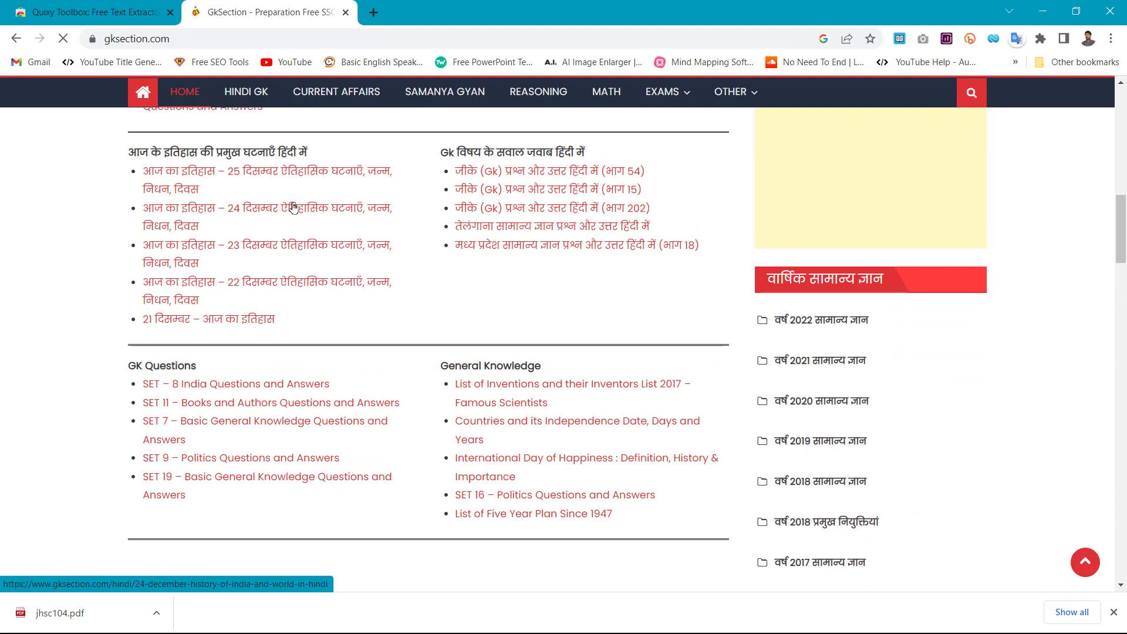
Step: Open the '25 December' history article and scroll through it
click(272, 177)
scroll(446, 272, down, 8)
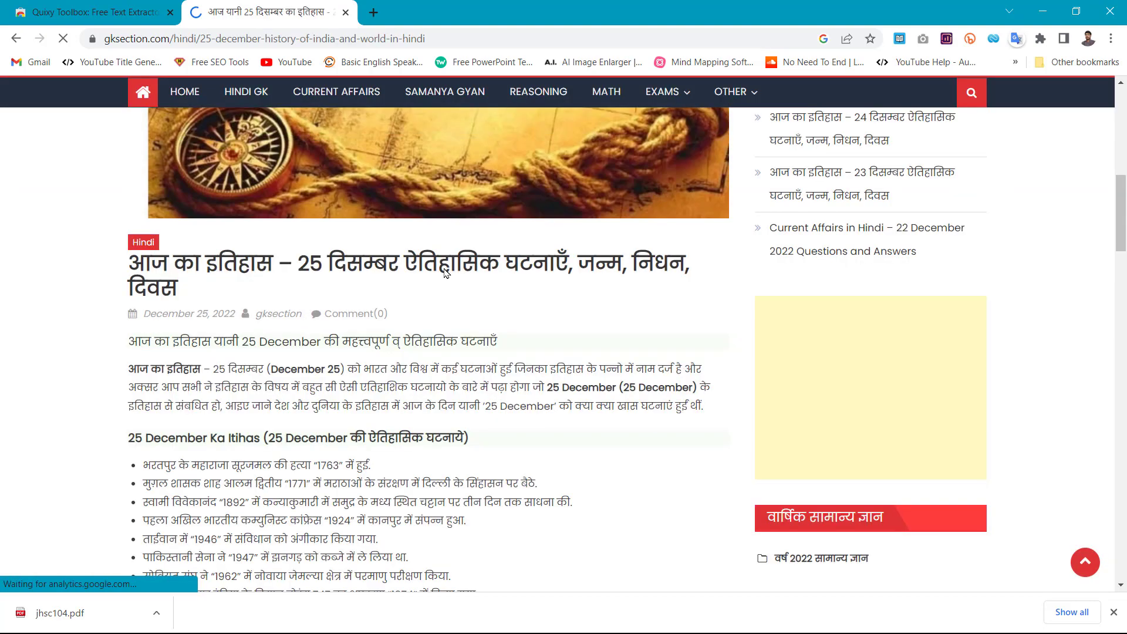
scroll(446, 272, down, 4)
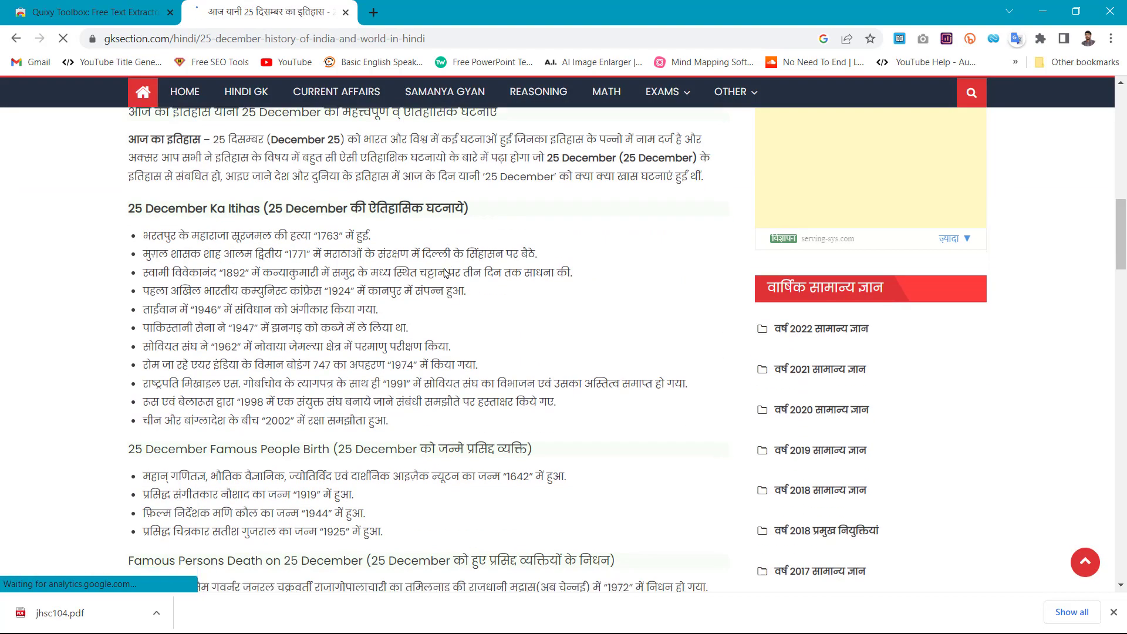
scroll(446, 272, down, 1)
scroll(446, 272, down, 3)
scroll(446, 272, down, 1)
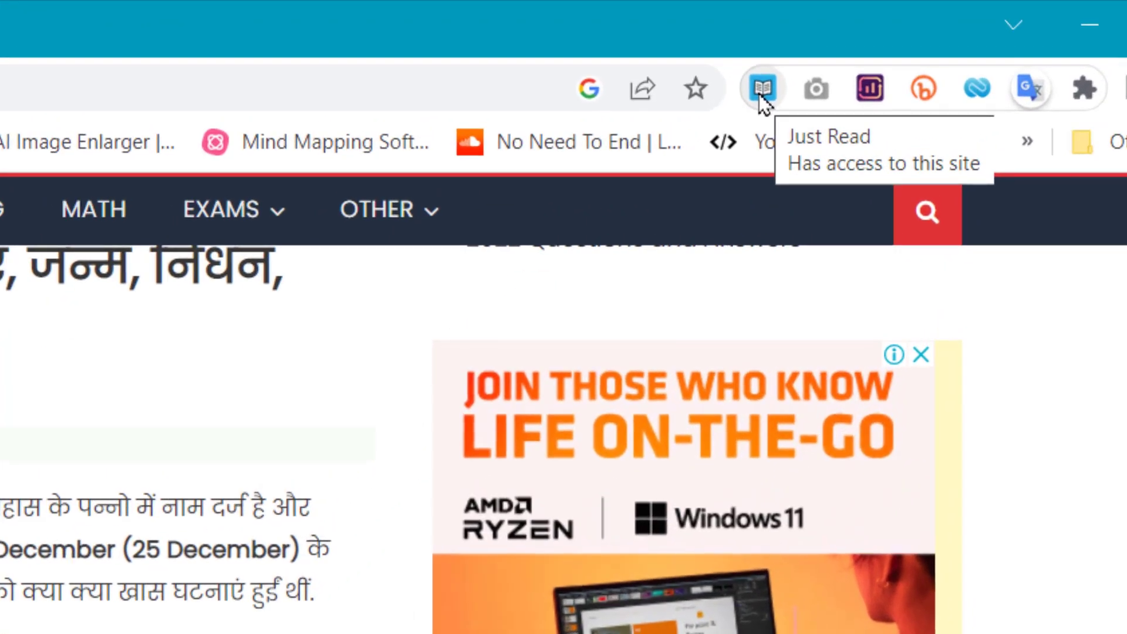
Step: Show the 25 December article in Just Read's reader view
click(761, 94)
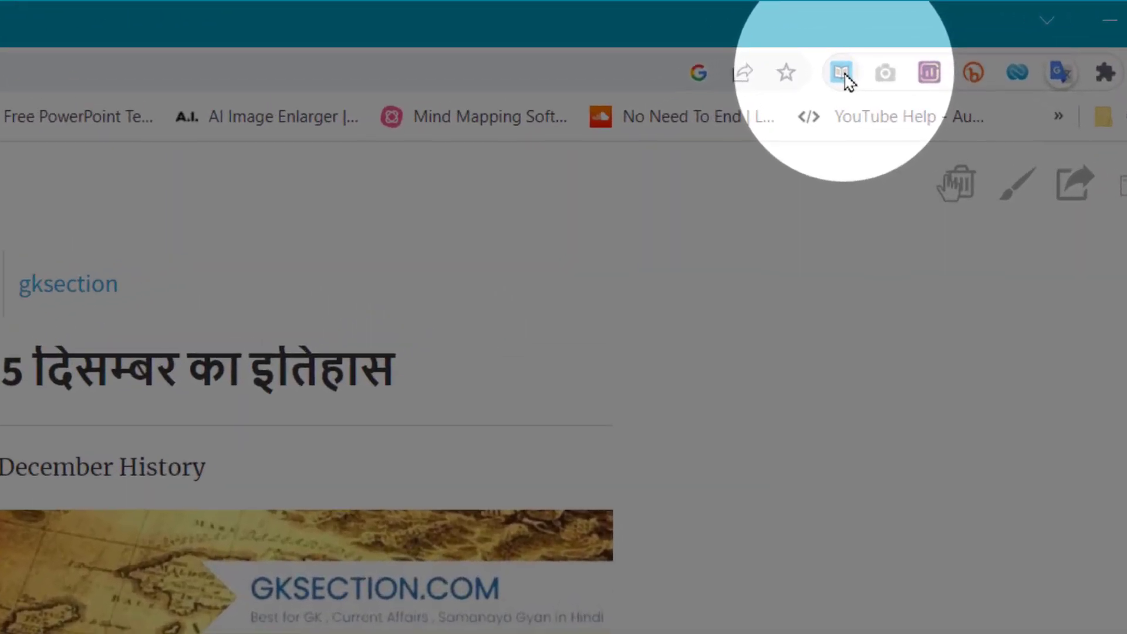
click(845, 76)
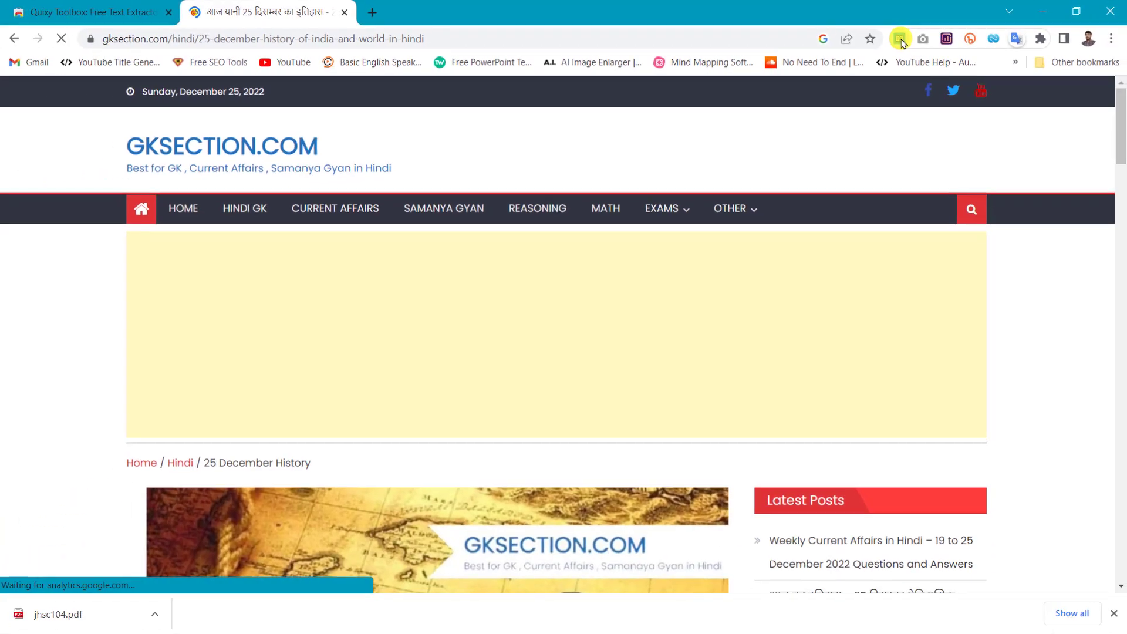
click(899, 39)
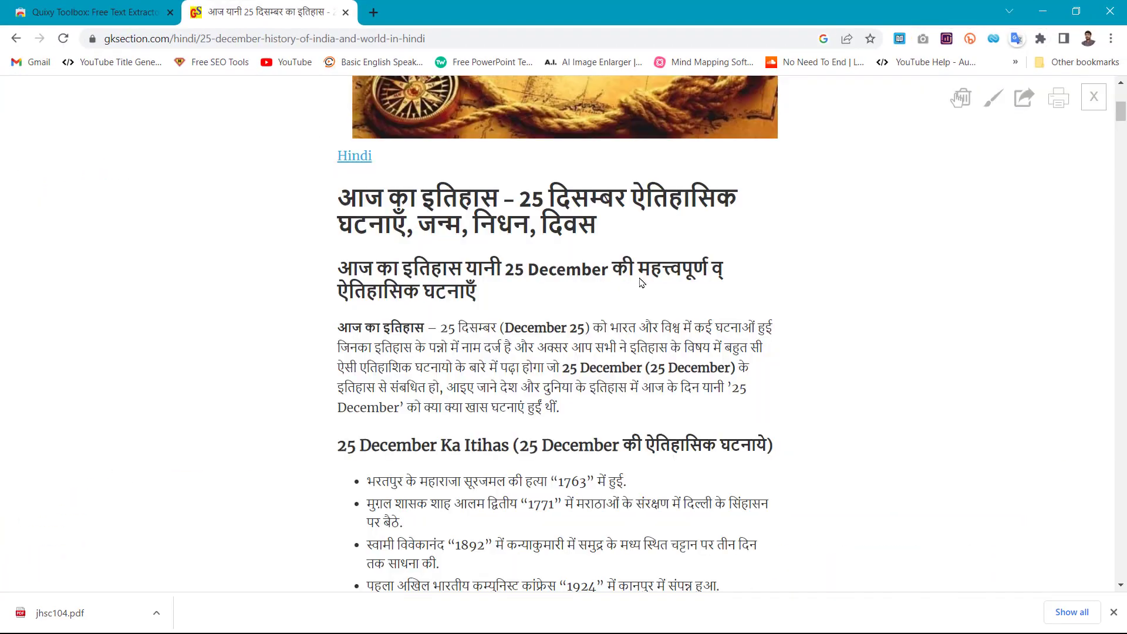
scroll(641, 282, down, 2)
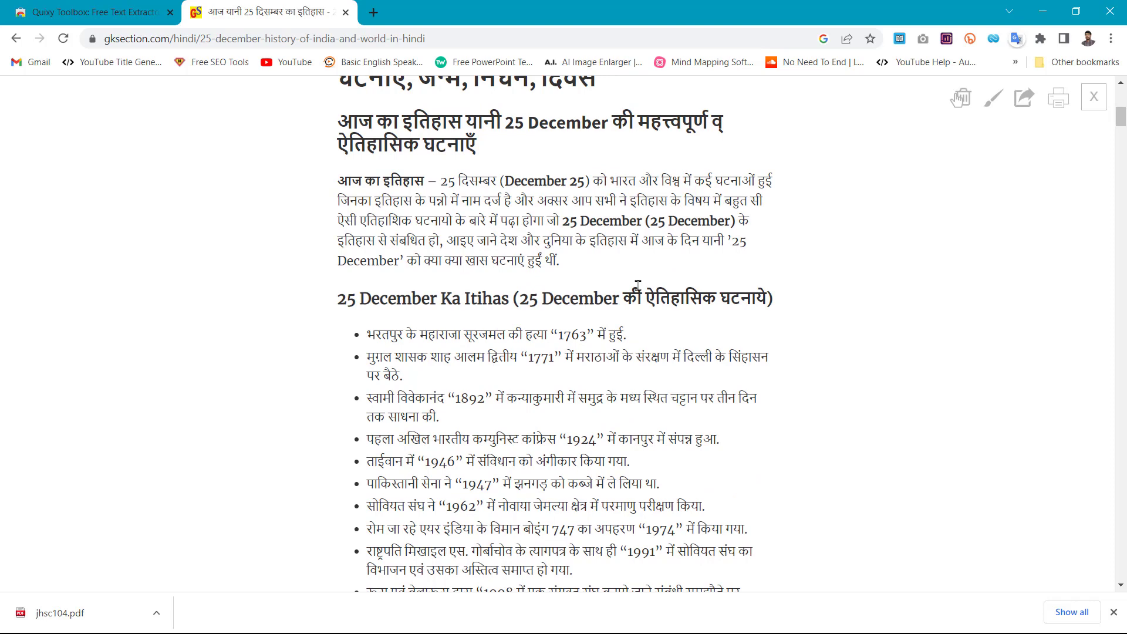
scroll(638, 285, up, 5)
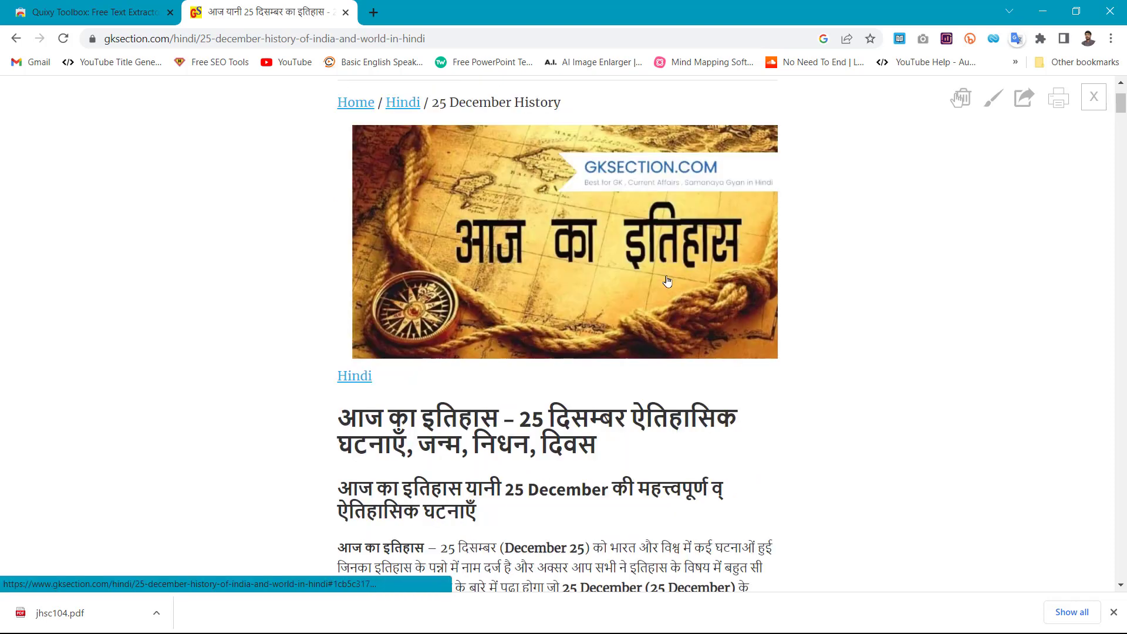
Step: In Just Read delete mode, remove the subheading, keeping the intro paragraph after an undo
click(961, 101)
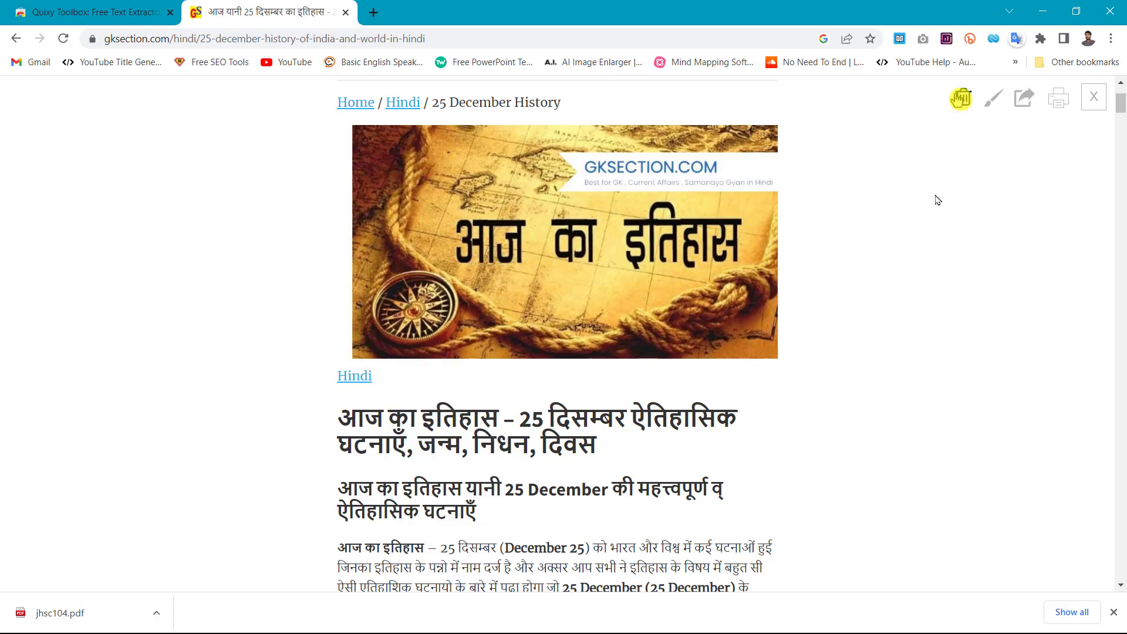
scroll(845, 281, down, 2)
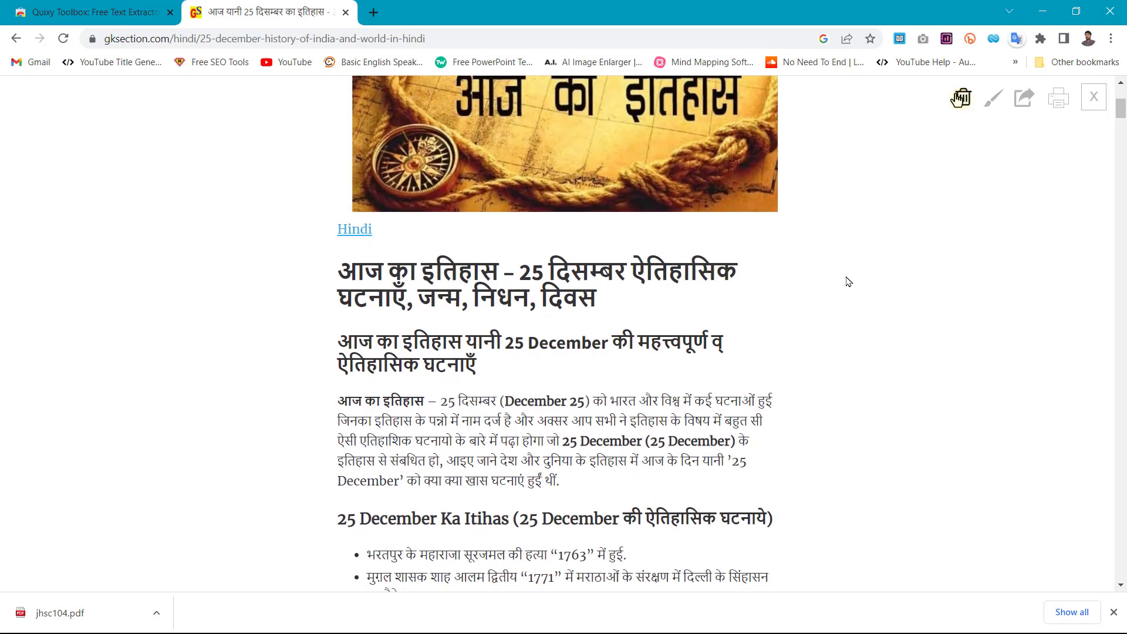
click(466, 351)
scroll(464, 358, down, 2)
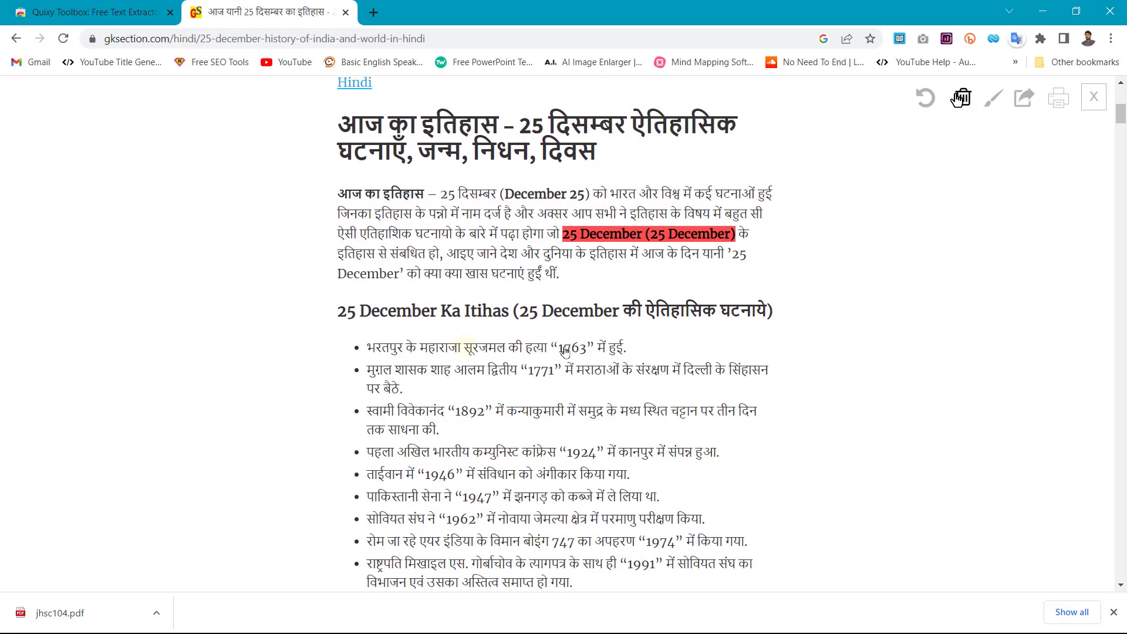
click(553, 244)
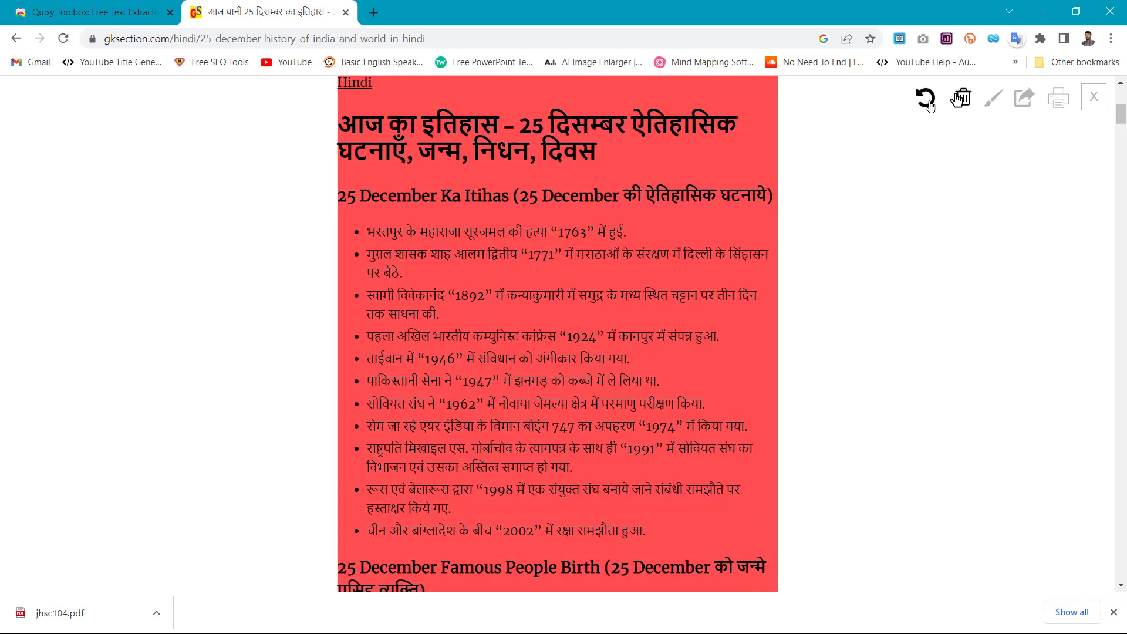
click(927, 103)
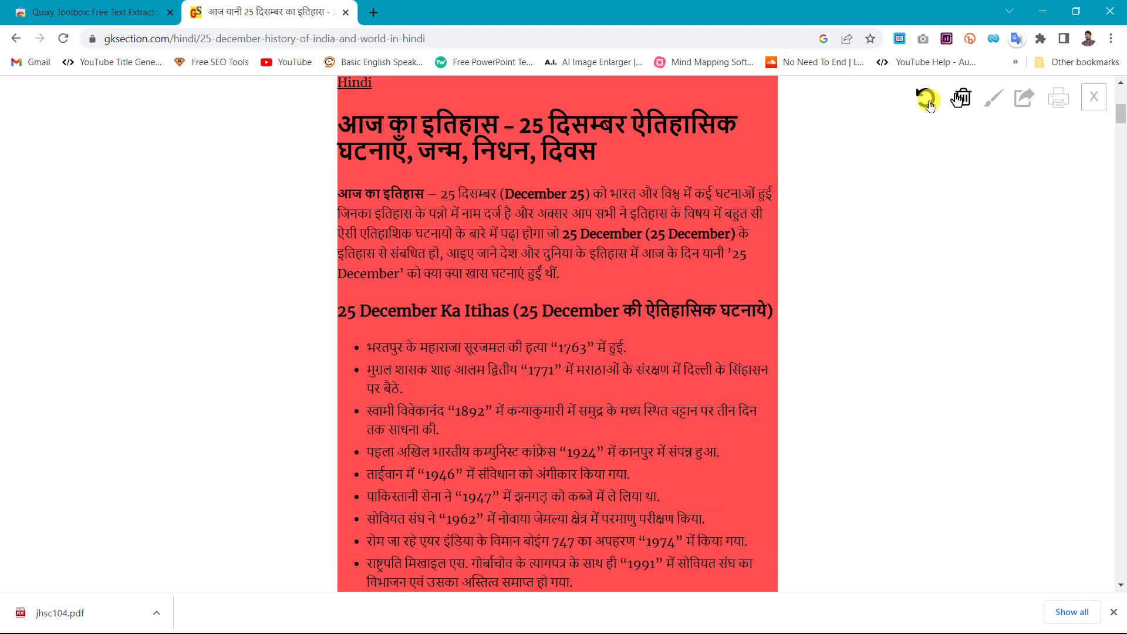
scroll(747, 352, down, 6)
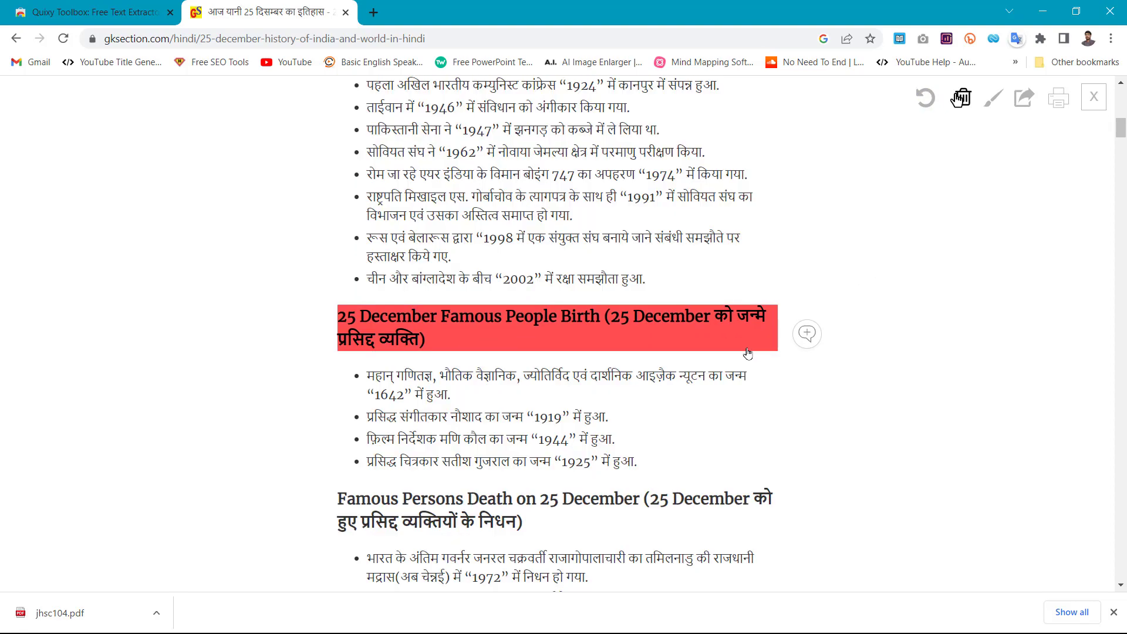
scroll(747, 353, down, 10)
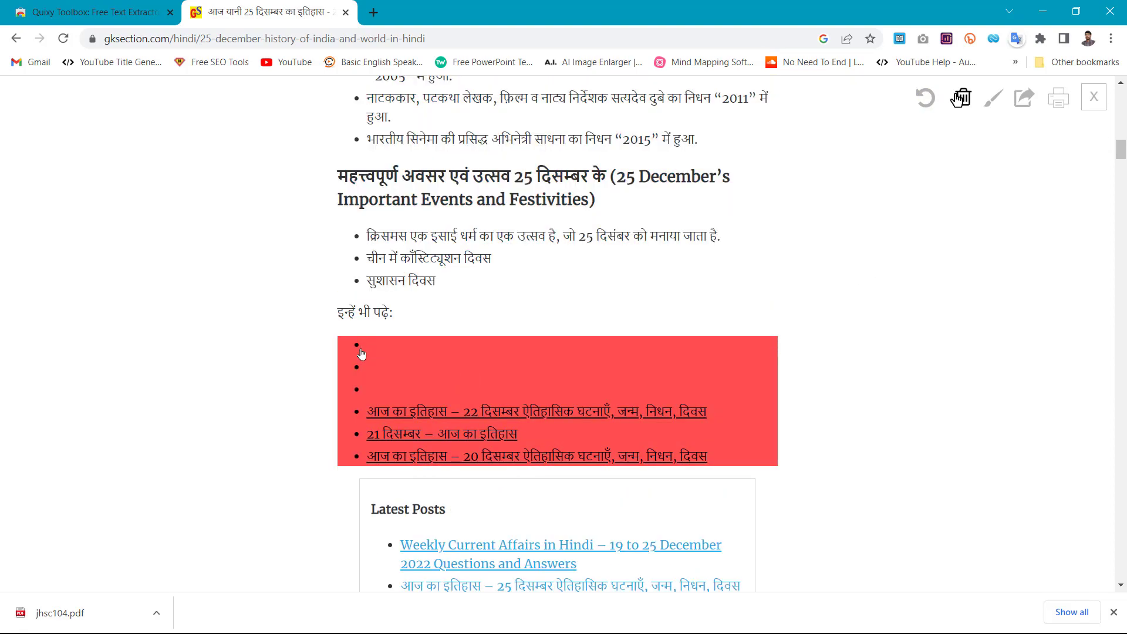
Step: Delete the related-links list, Latest Posts box, 'इन्हें भी पढ़े:' line and footer, then exit delete mode
click(361, 352)
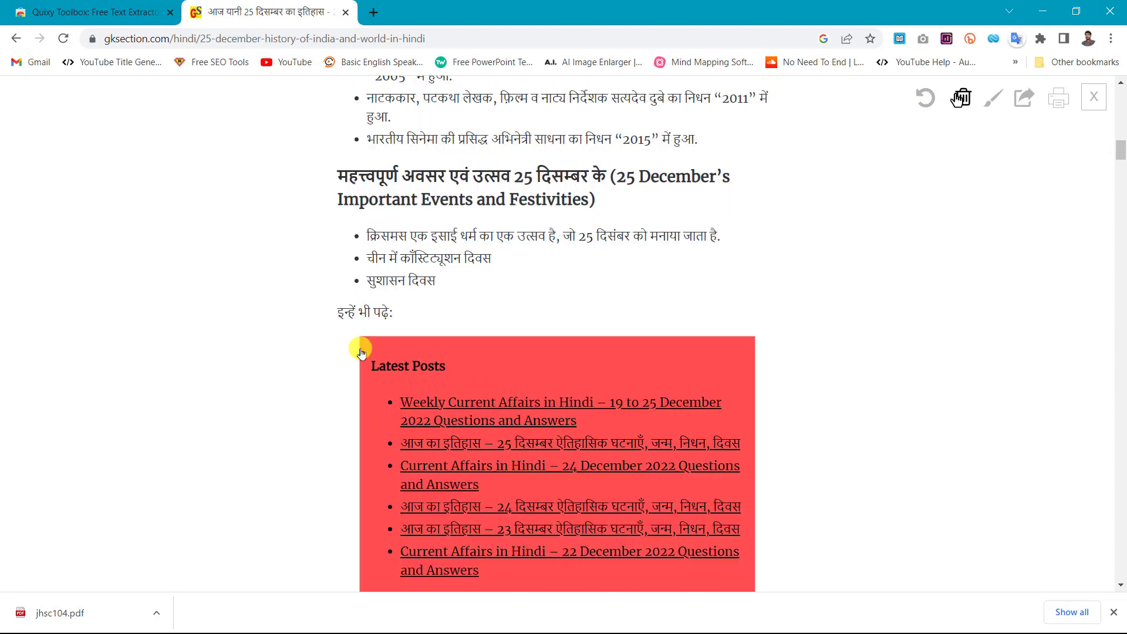
click(426, 352)
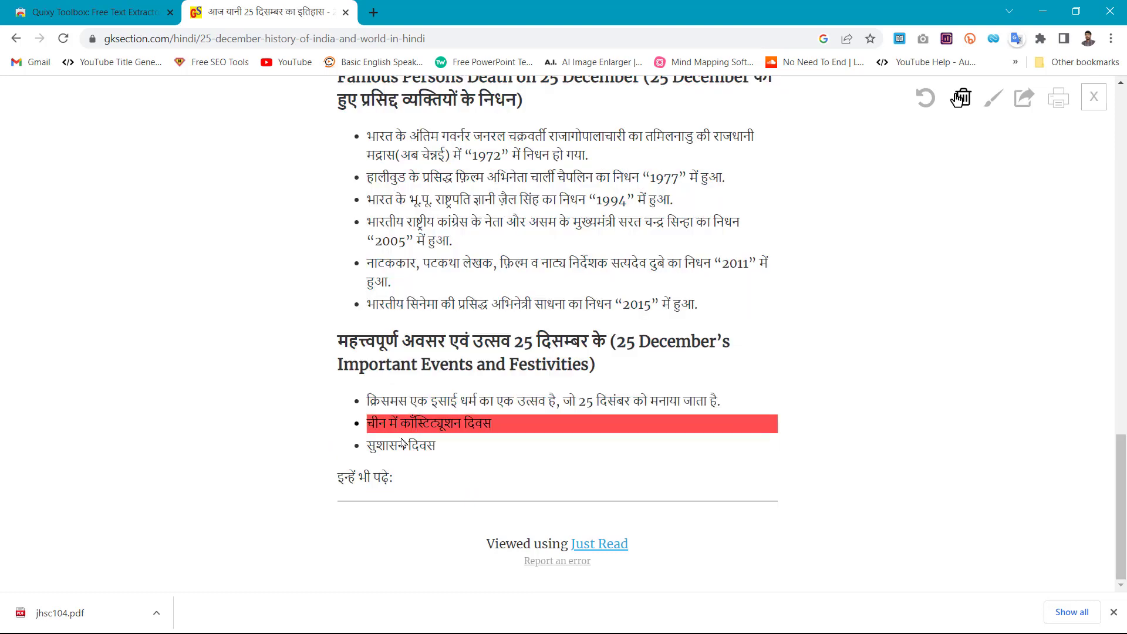
click(394, 487)
click(643, 553)
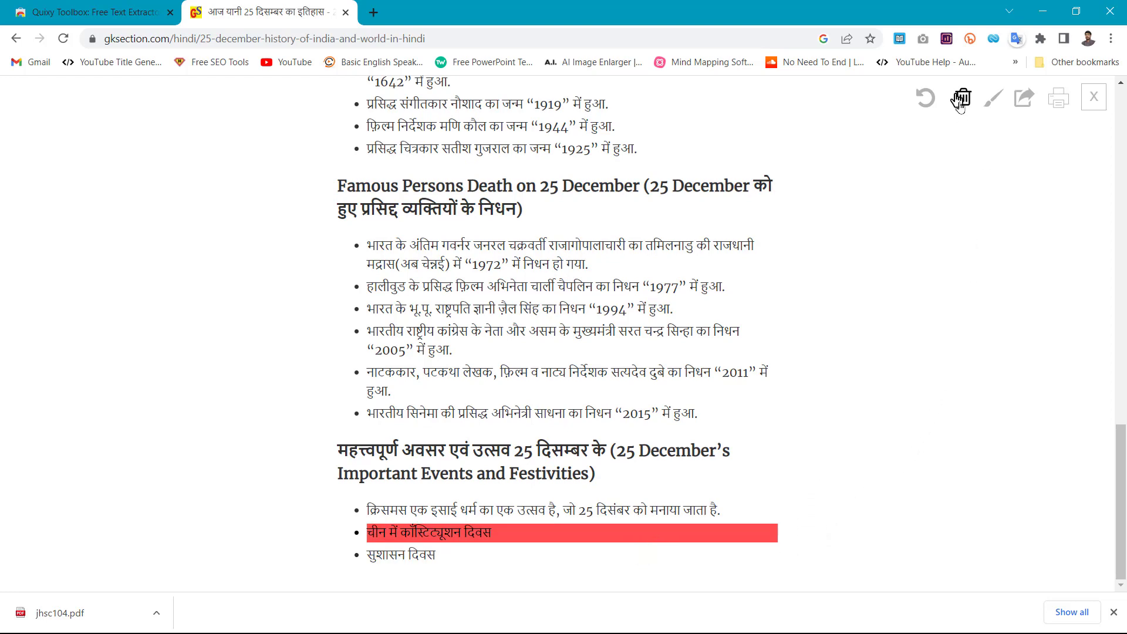
click(961, 99)
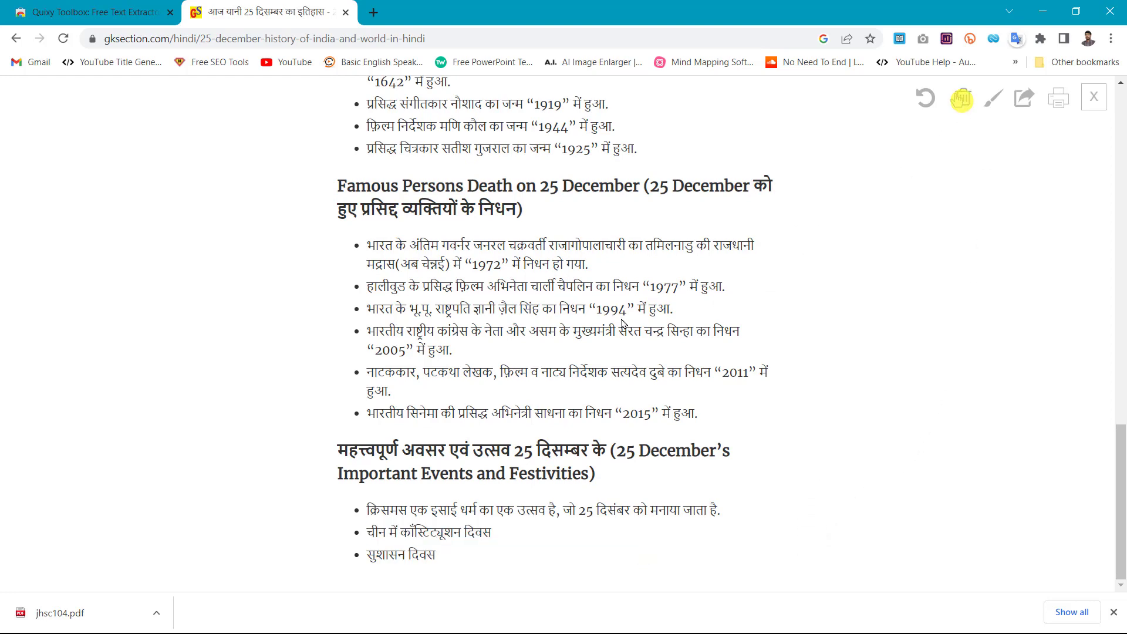
scroll(962, 103, up, 6)
scroll(960, 99, up, 10)
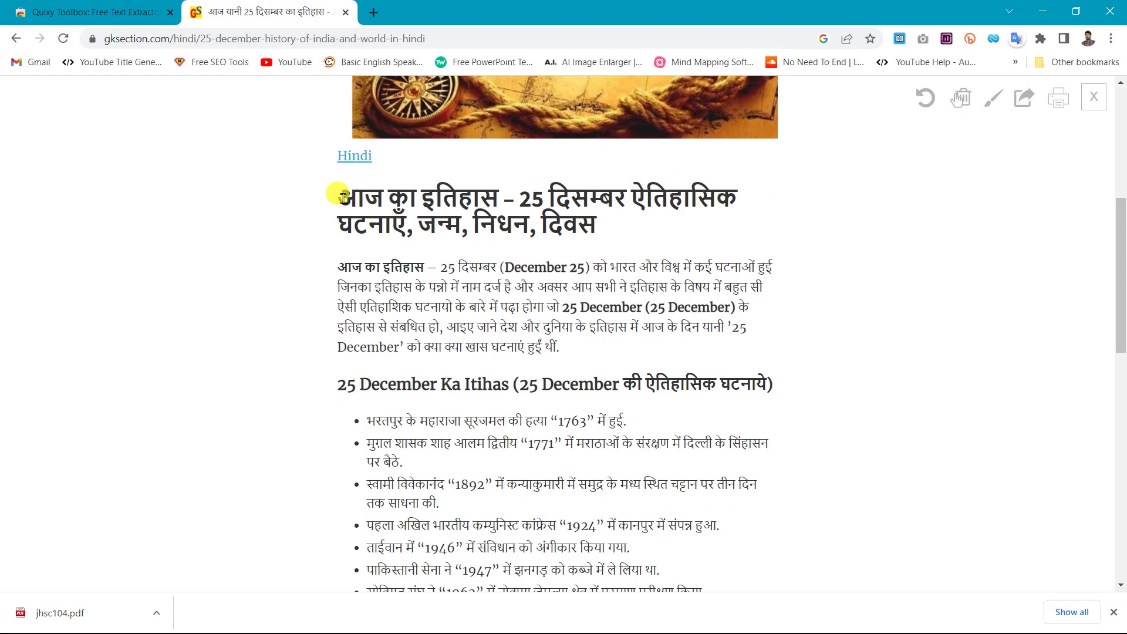
Step: Copy the cleaned article text from its title to the end, then close Chrome
mouse_move(339, 193)
mouse_down()
mouse_move(634, 359)
mouse_move(646, 418)
mouse_move(639, 554)
mouse_up()
scroll(637, 361, down, 3)
scroll(641, 364, down, 5)
scroll(642, 368, down, 4)
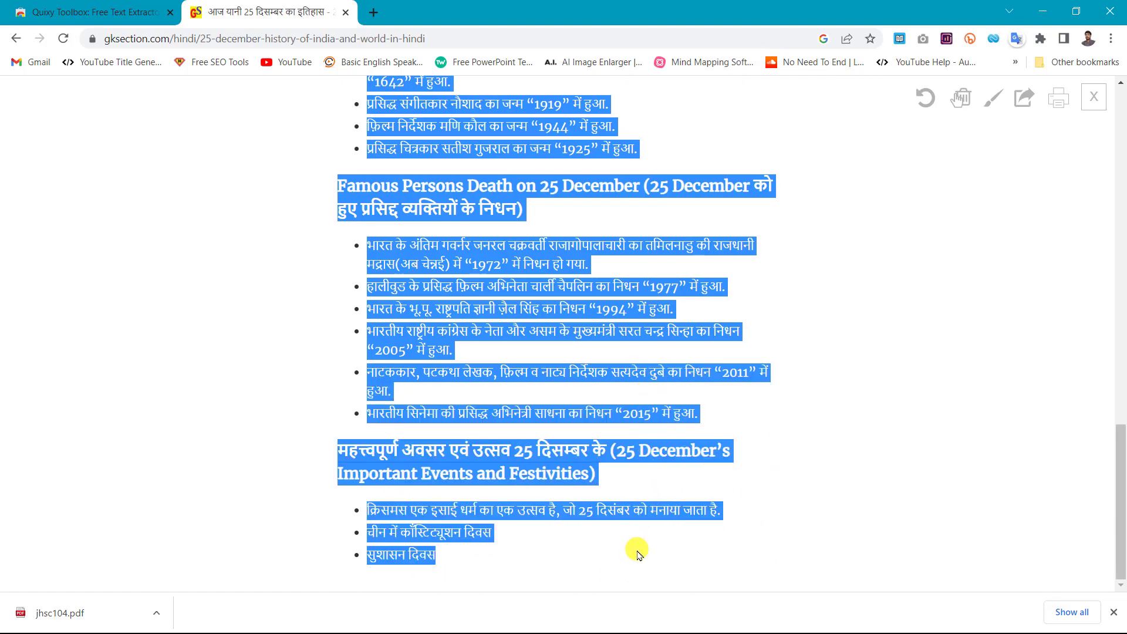
right_click(508, 251)
click(549, 259)
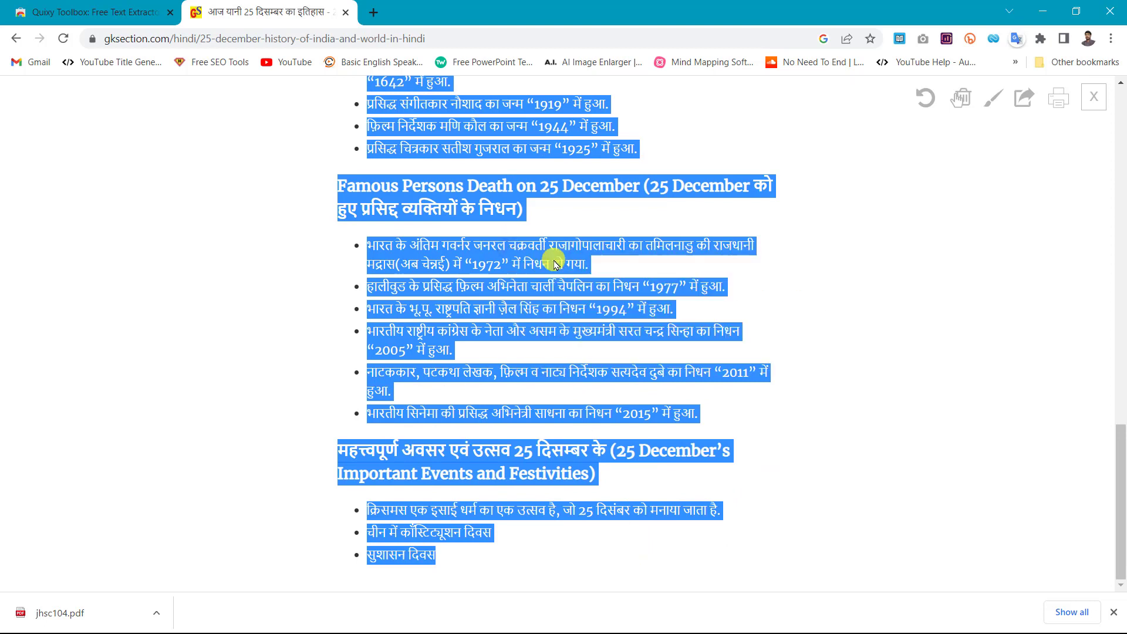
click(1119, 14)
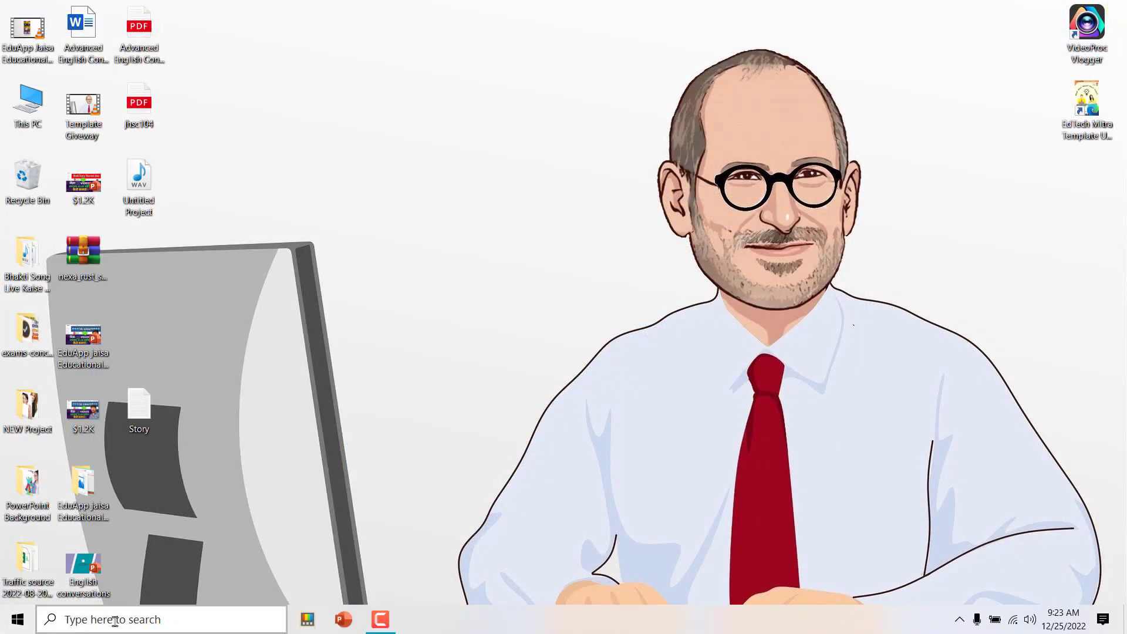
Step: Search 'one' in Windows search and launch OneNote for Windows 10 from the best match
click(115, 622)
text(w)
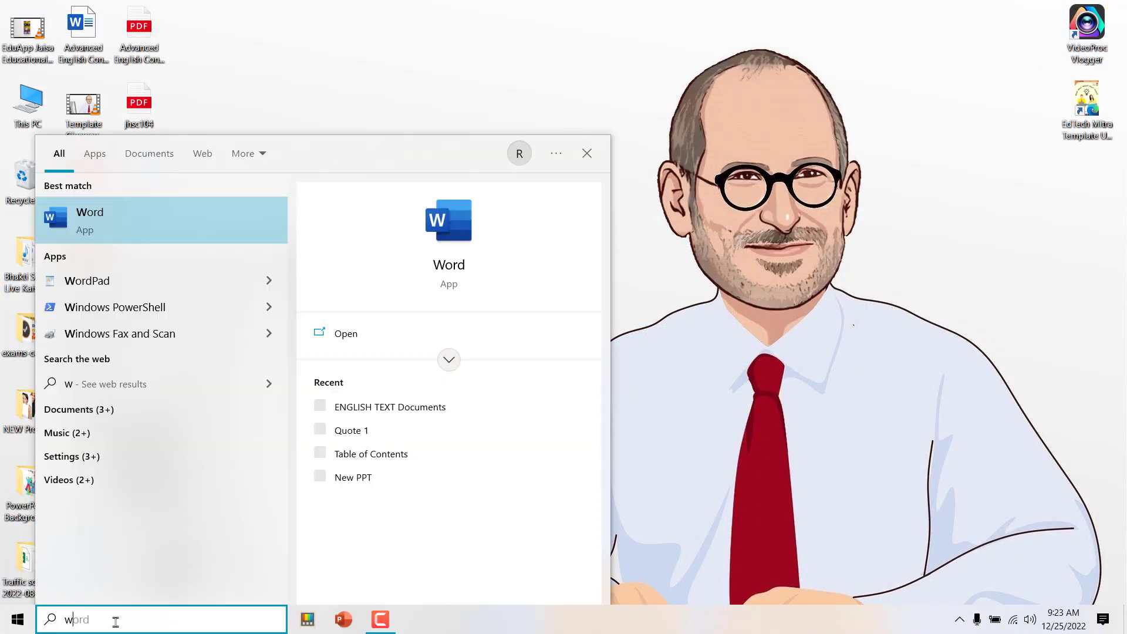
key(BackSpace)
text(on)
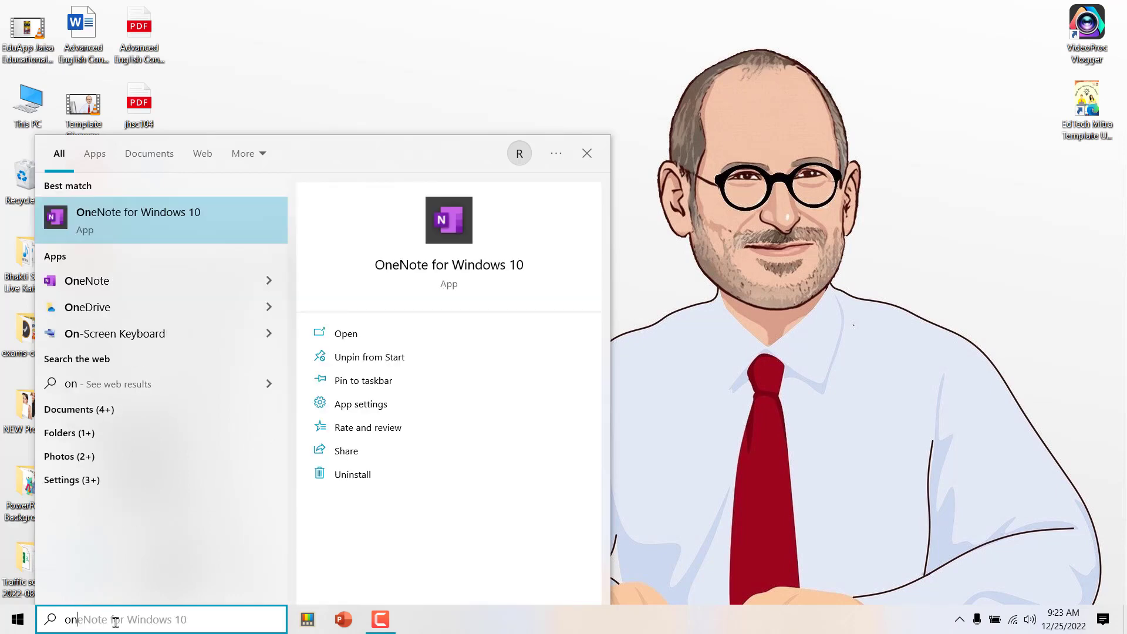
text(e)
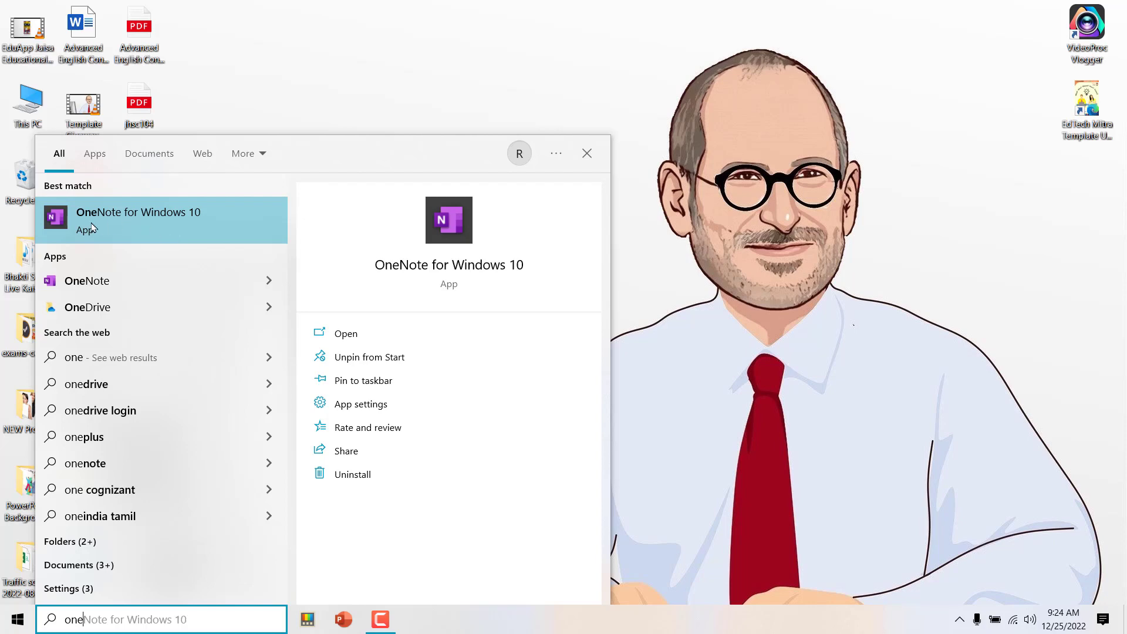
click(168, 222)
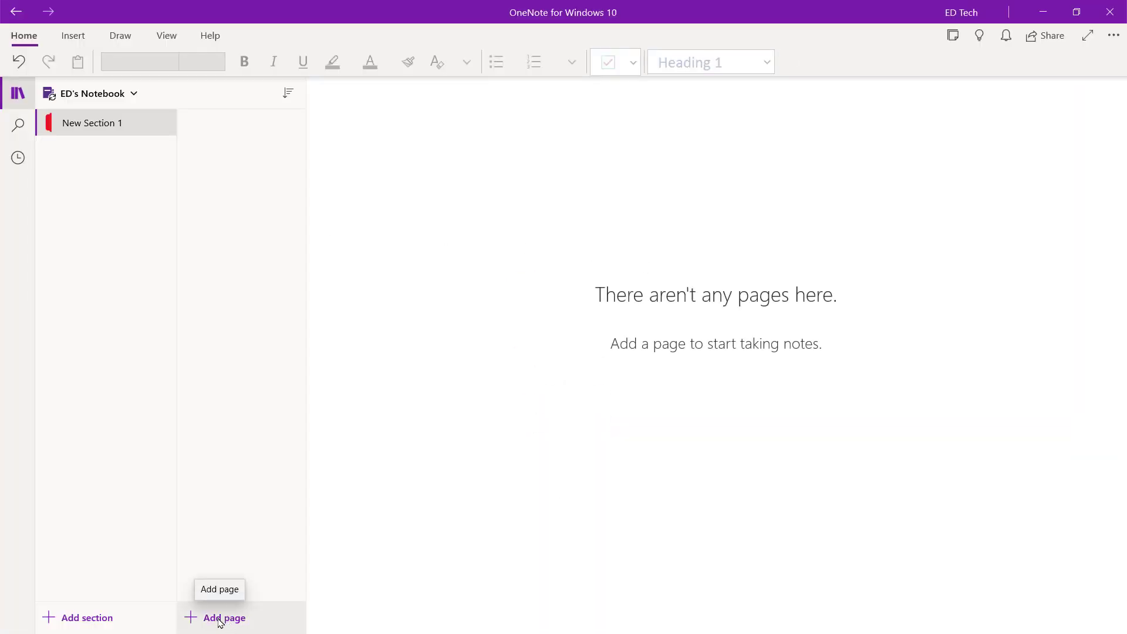
Step: Add a new page to New Section 1 and paste the article with Keep Source Formatting
click(220, 621)
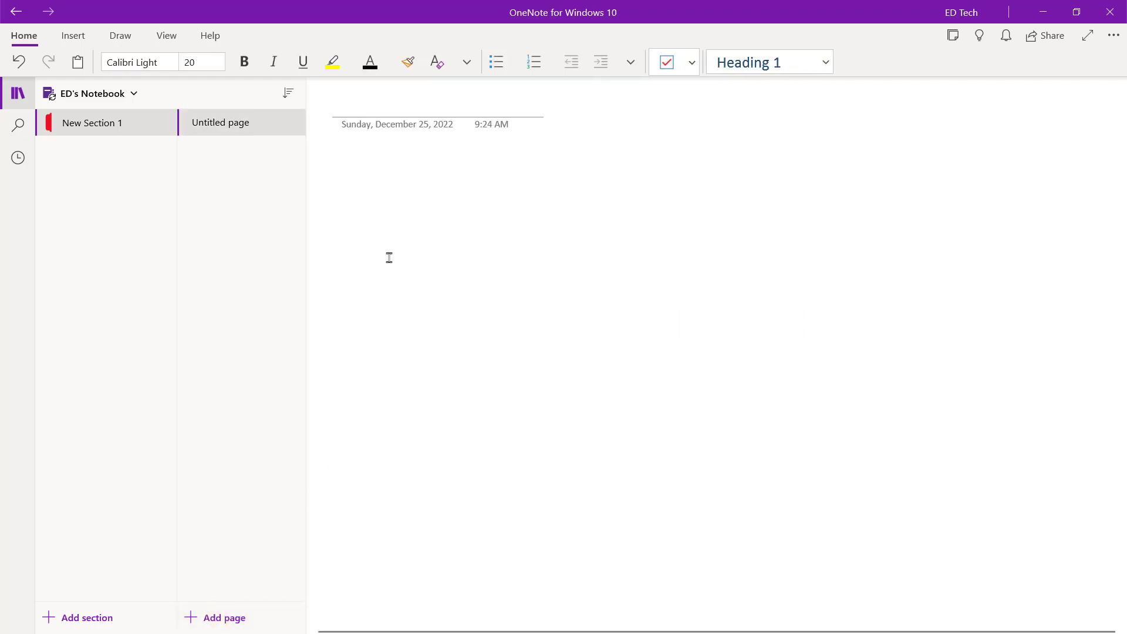
right_click(372, 174)
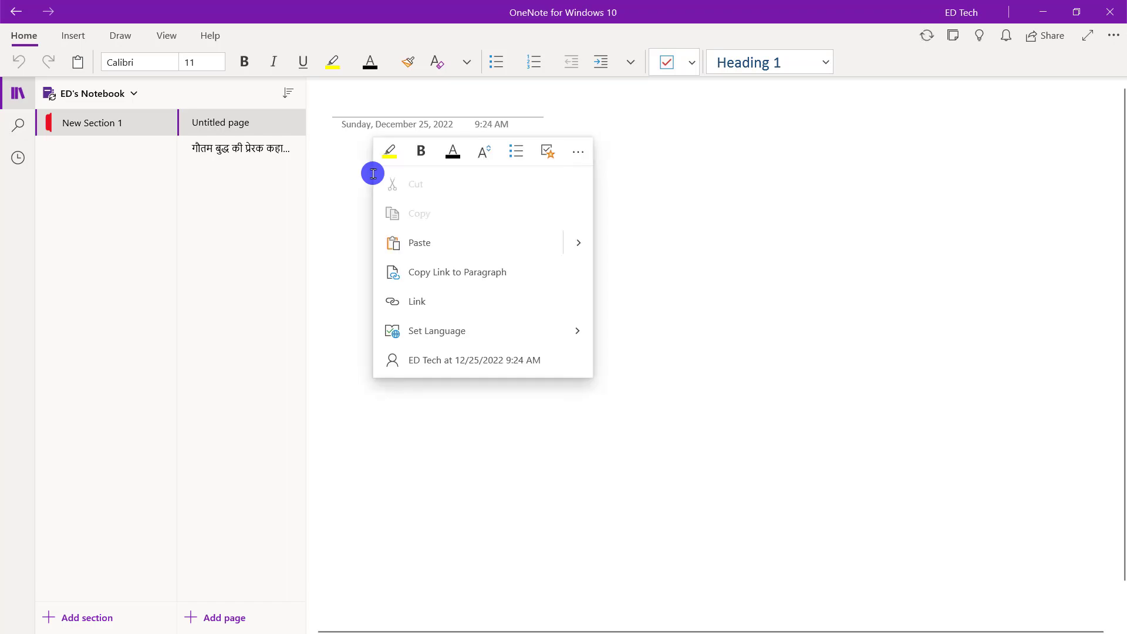
click(363, 171)
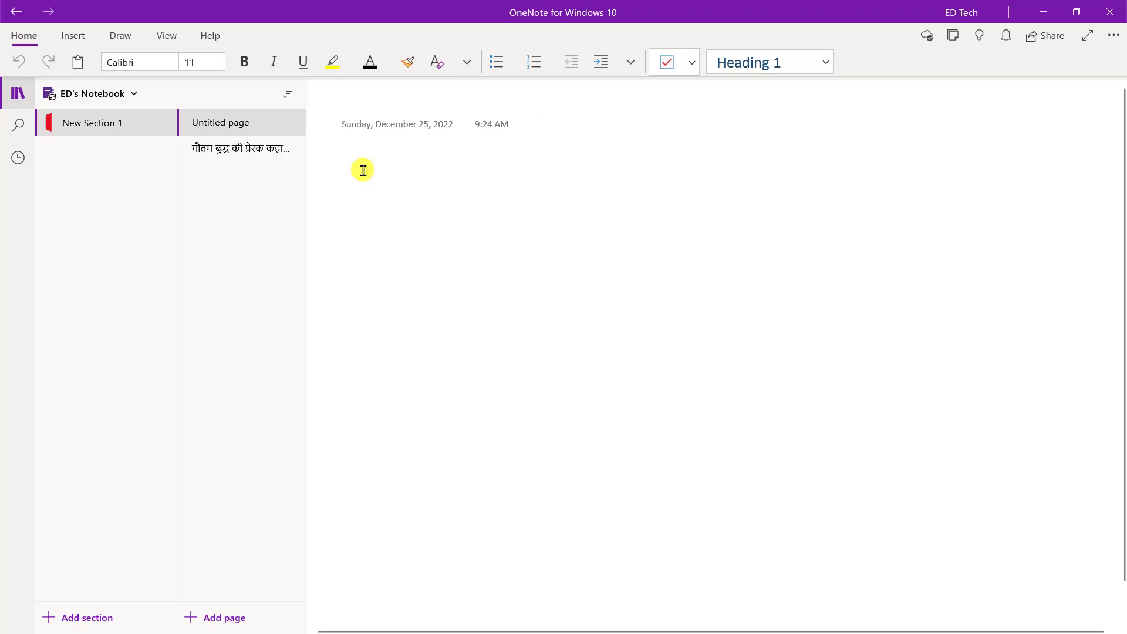
right_click(362, 171)
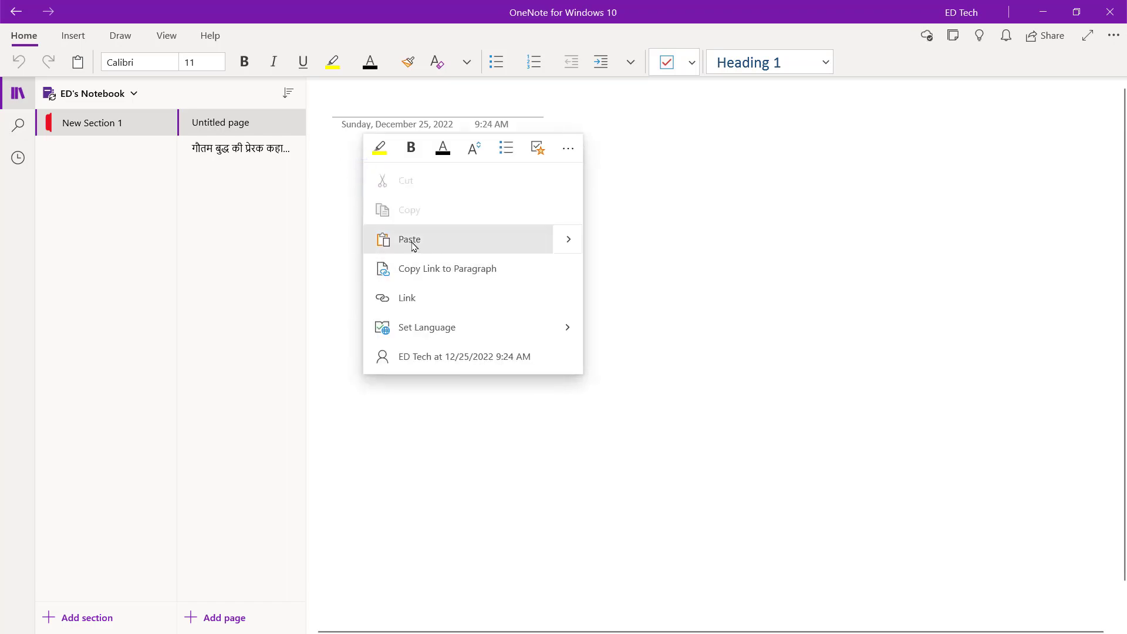
click(570, 241)
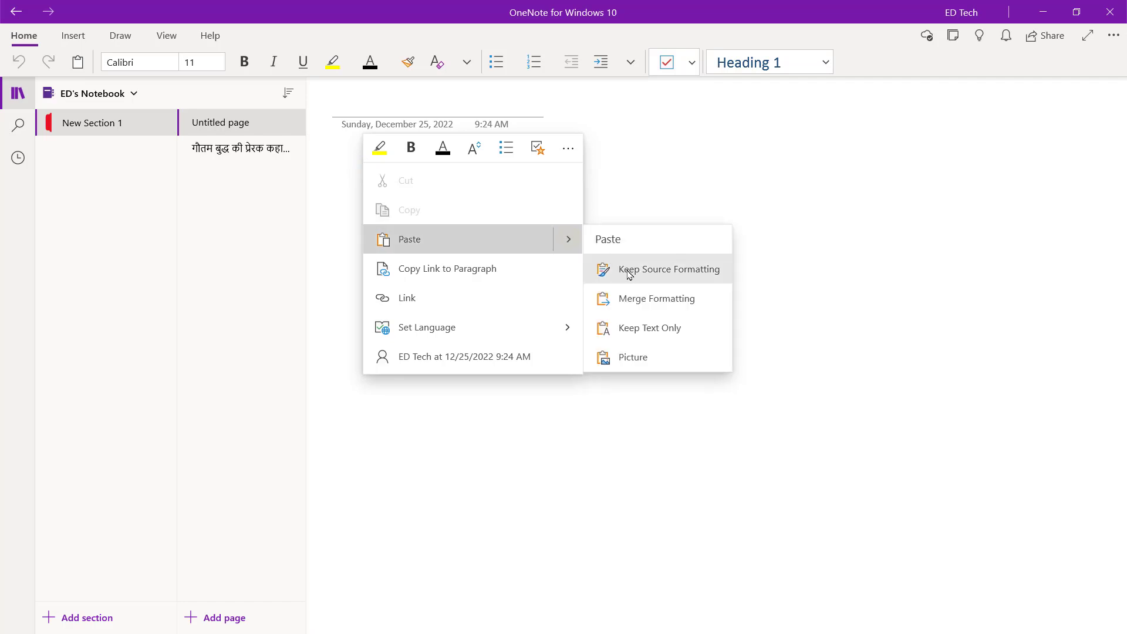
click(680, 280)
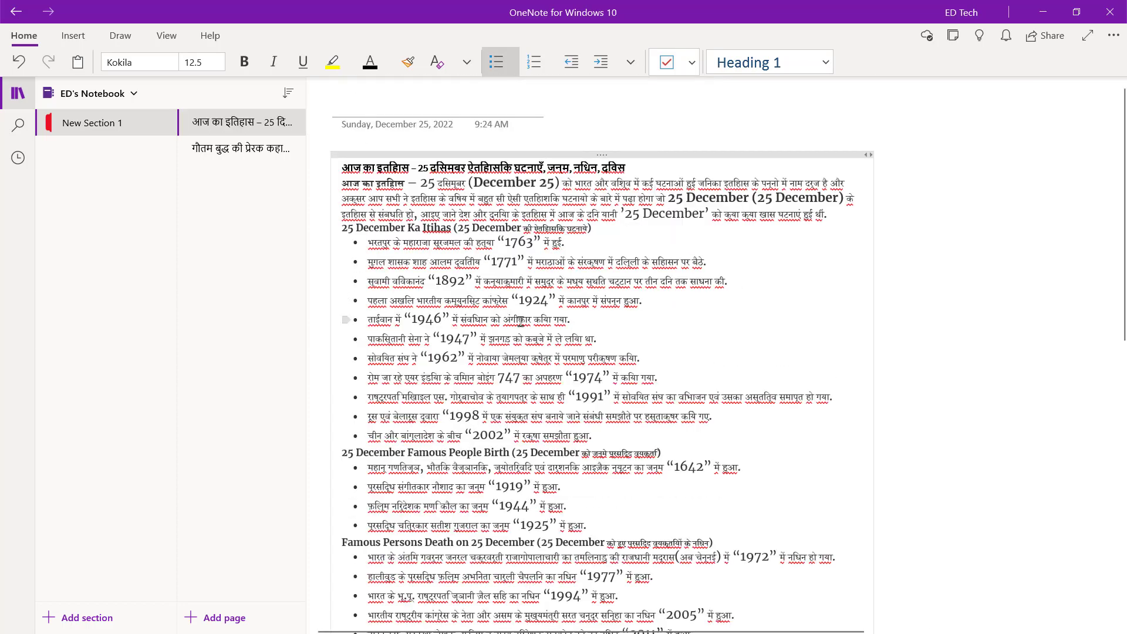
Step: Select all the pasted article text and set its font size to 28
scroll(520, 321, up, 3)
click(519, 321)
triple_click(519, 321)
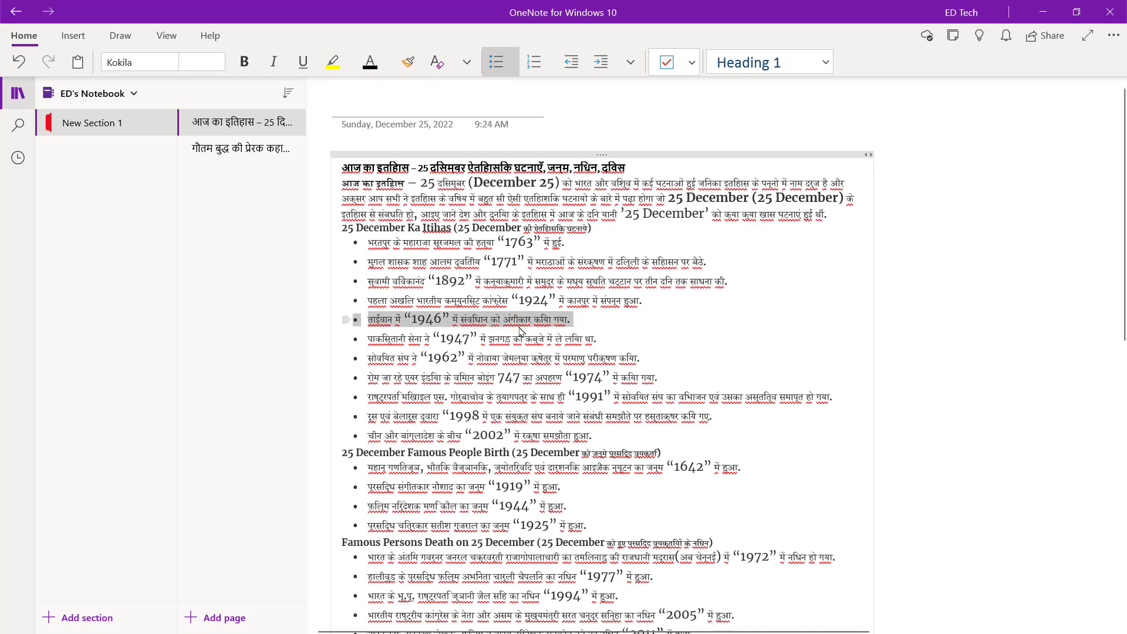
key(ctrl+a)
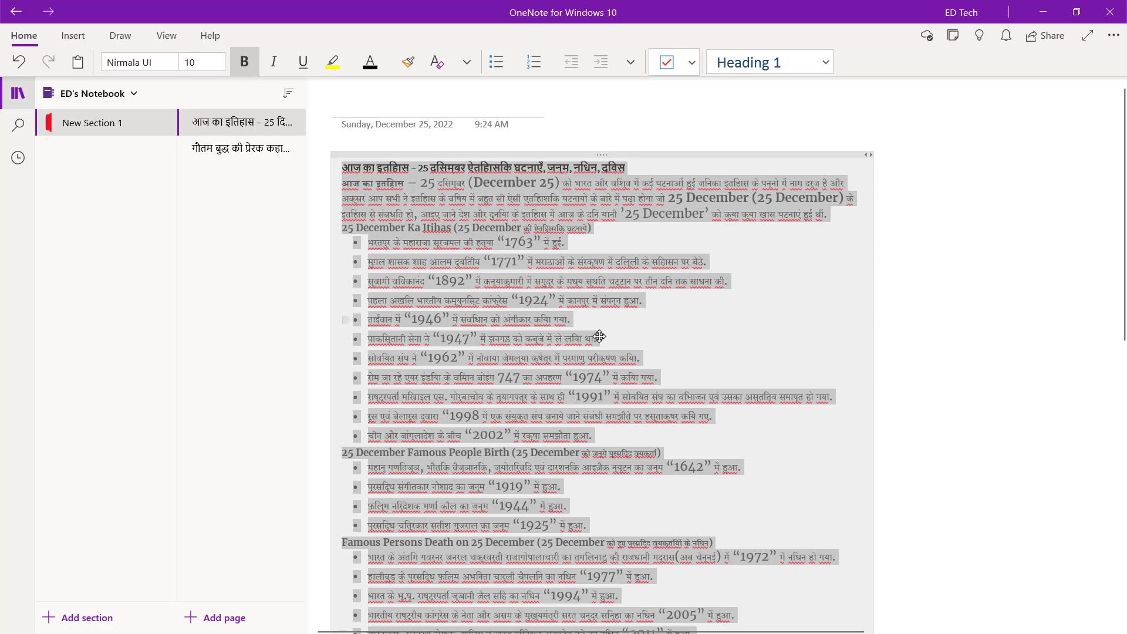
click(202, 63)
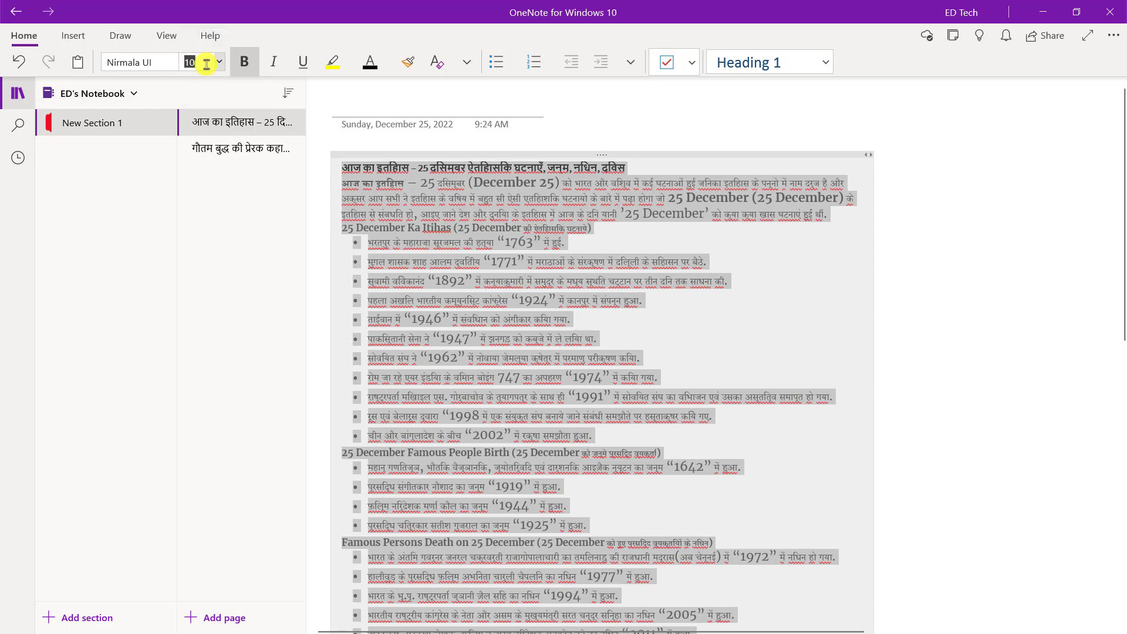
text(28)
key(Return)
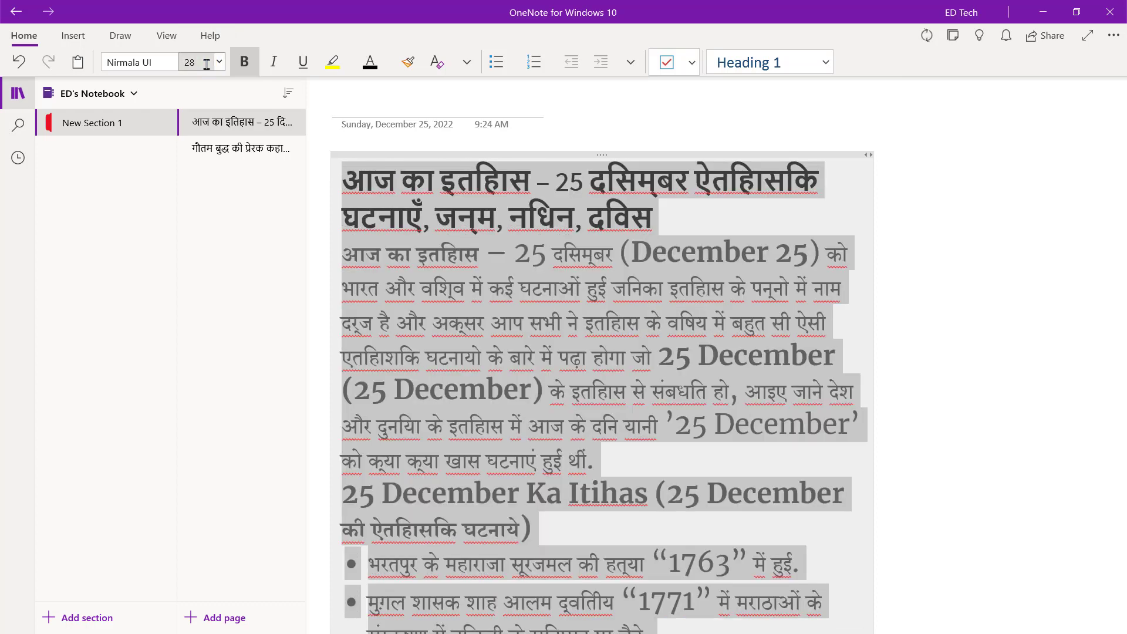
Step: Deselect the text and minimize OneNote to show the desktop
click(983, 145)
click(167, 35)
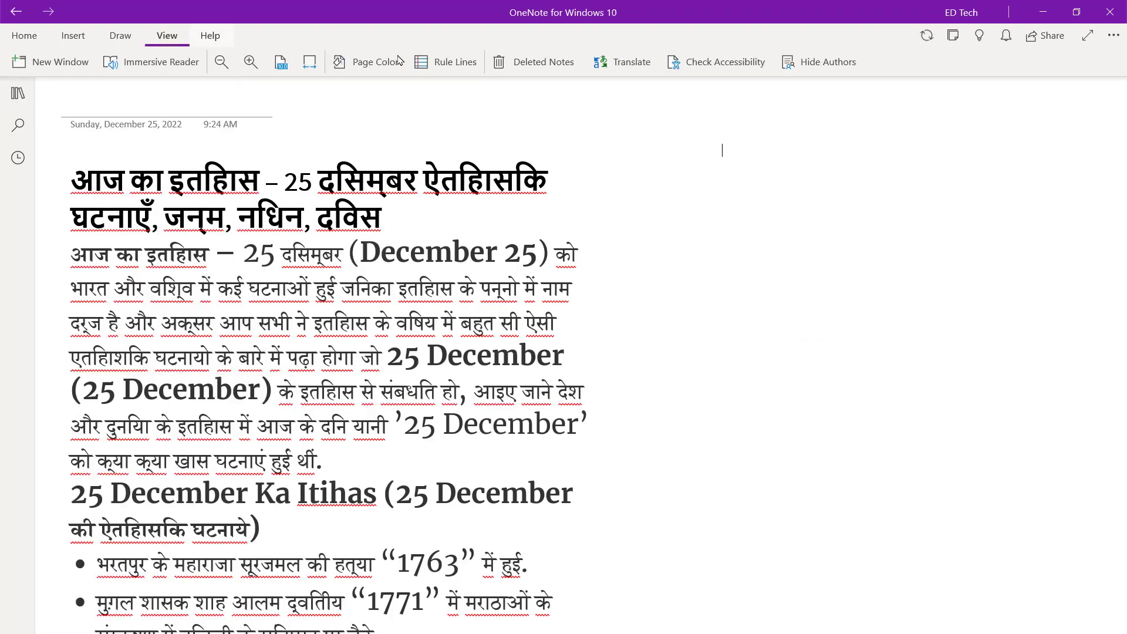
click(1040, 12)
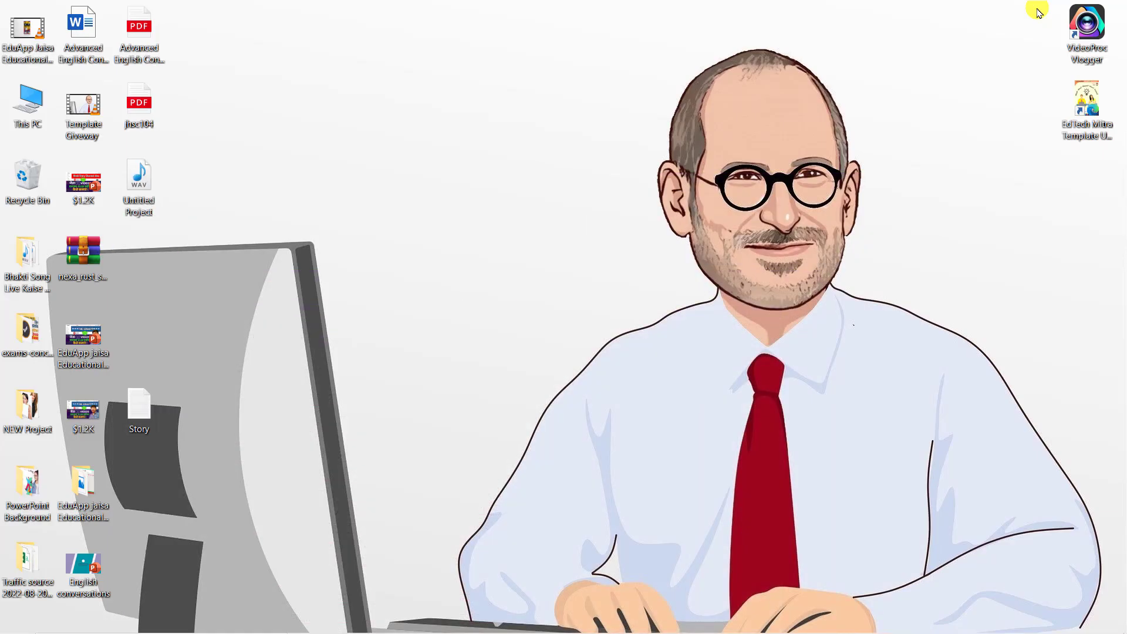
mouse_move(17, 618)
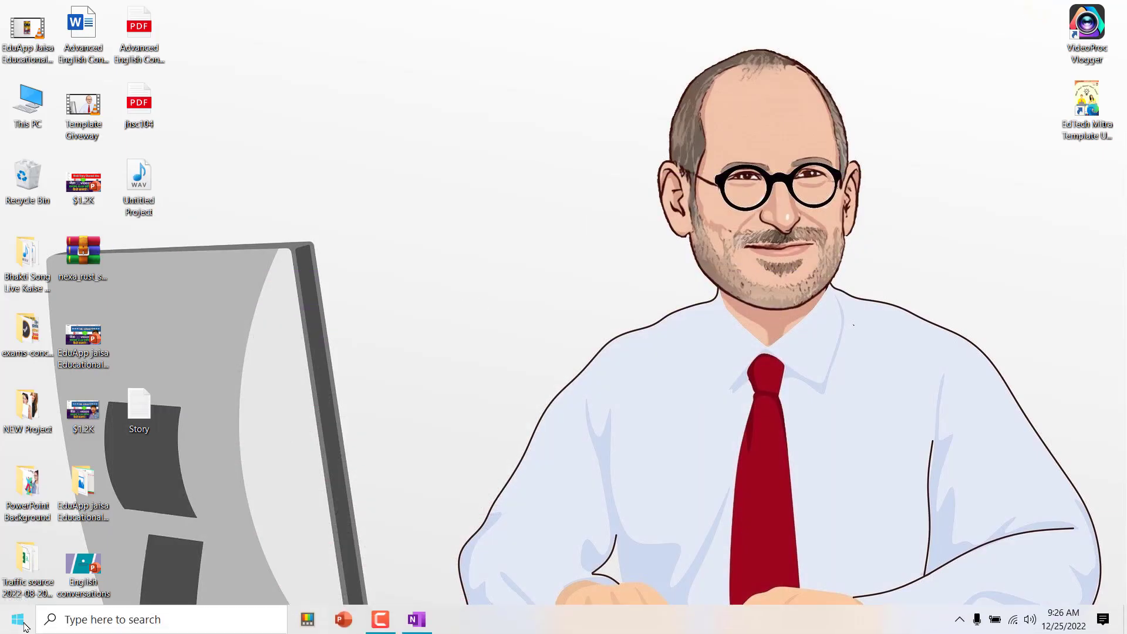
Step: Launch Audacity from the Start menu and set Stereo Mix as the recording device
click(24, 626)
scroll(352, 420, down, 2)
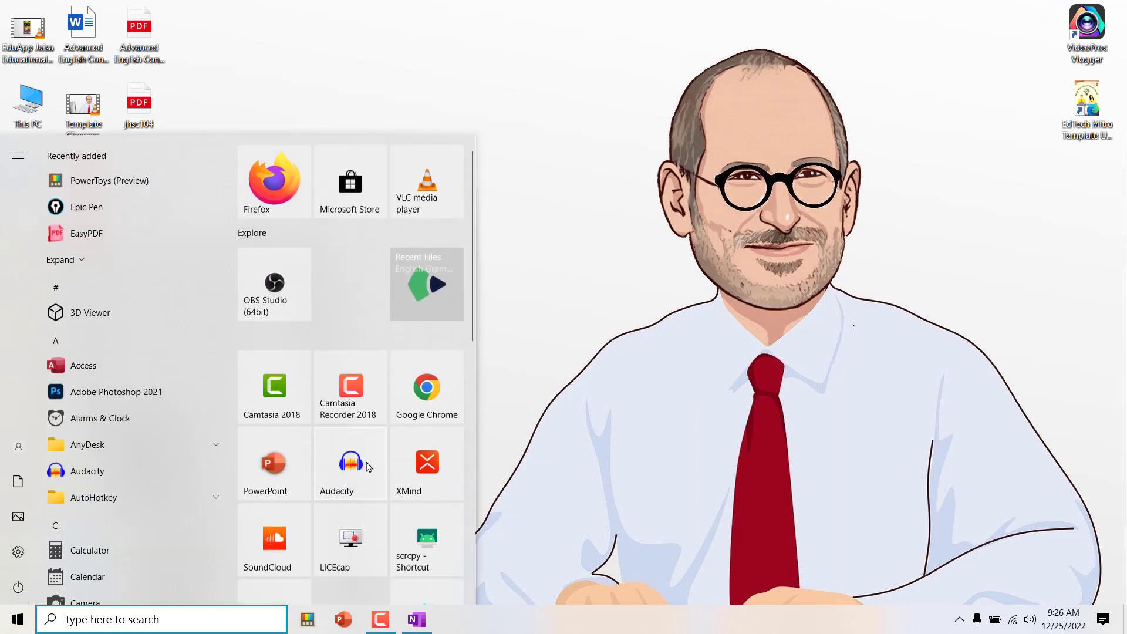
click(351, 420)
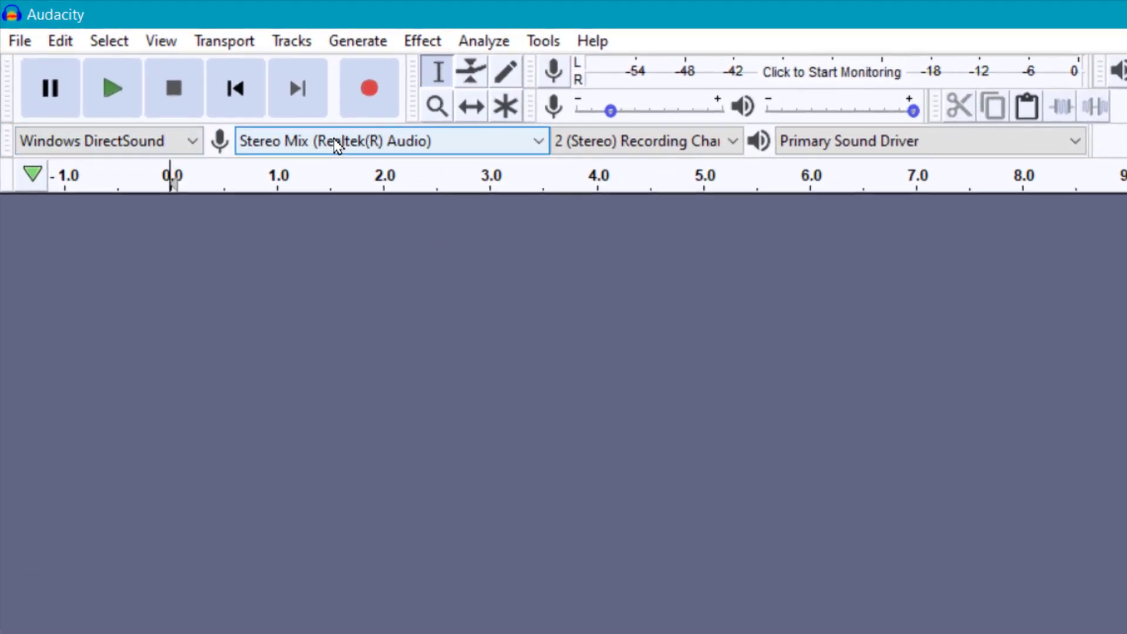
click(336, 144)
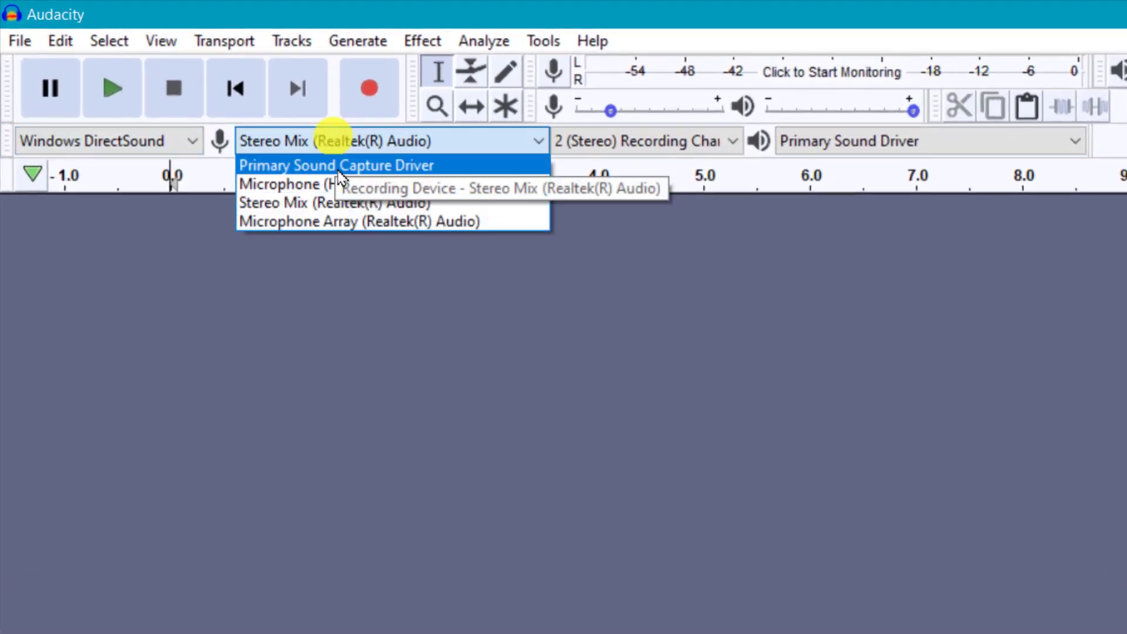
click(368, 206)
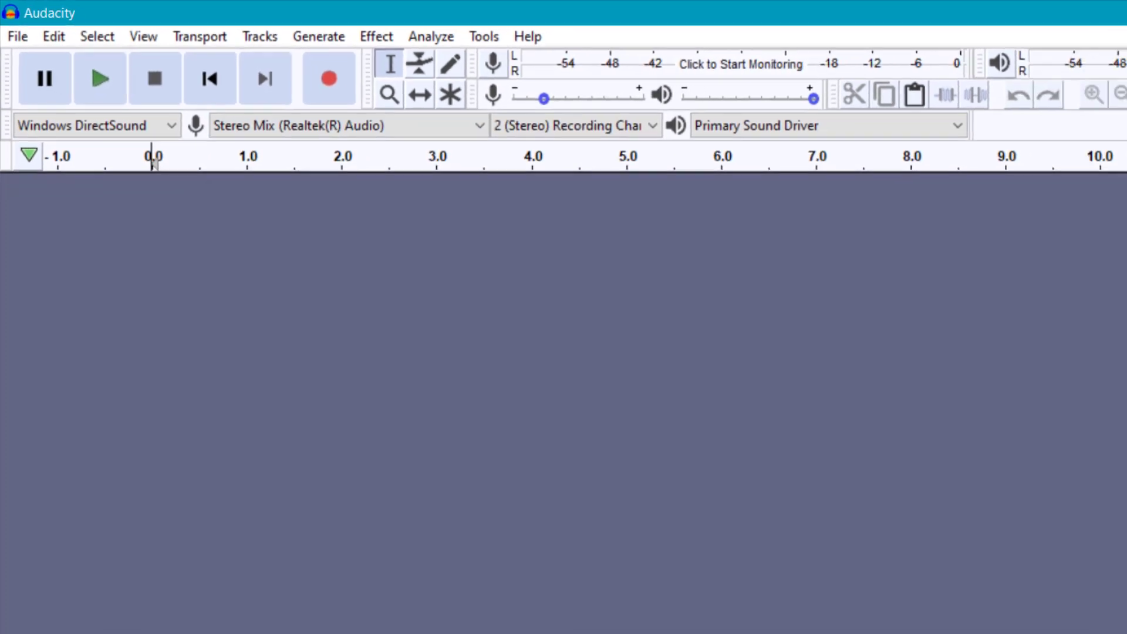
Step: Restore and reposition the Audacity window, then bring OneNote back to the front
click(1071, 10)
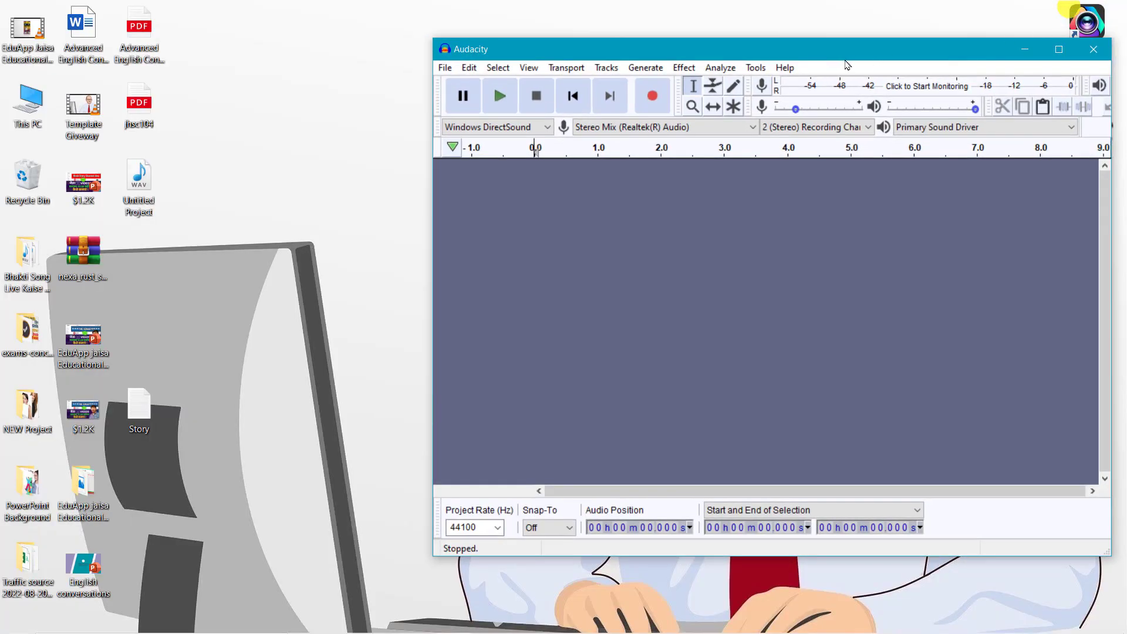
drag(935, 51, 960, 46)
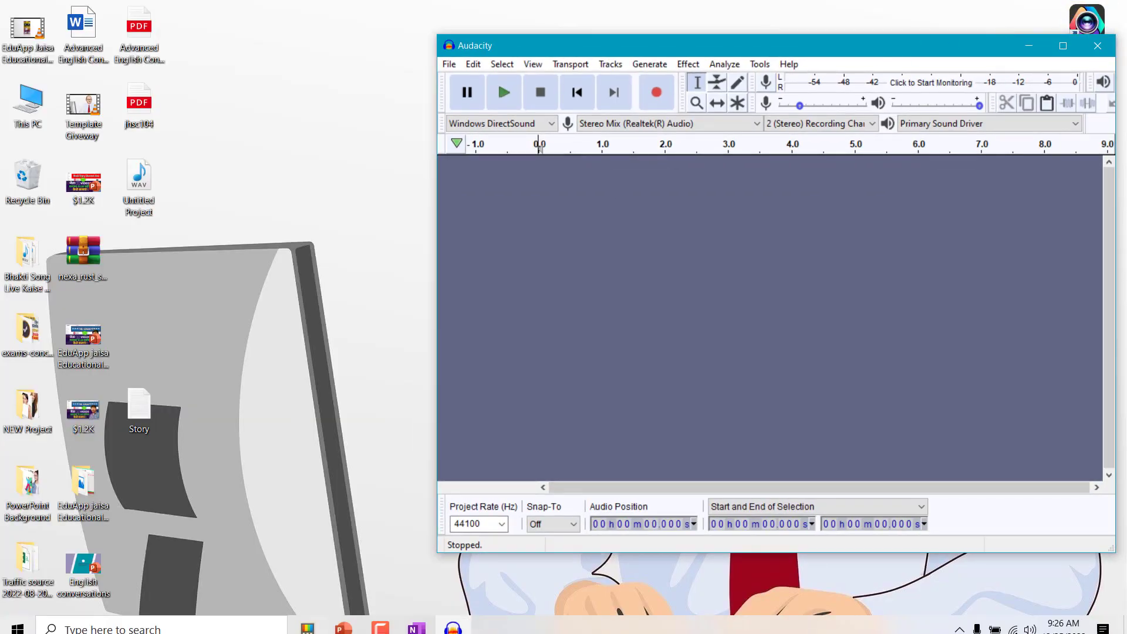
click(414, 621)
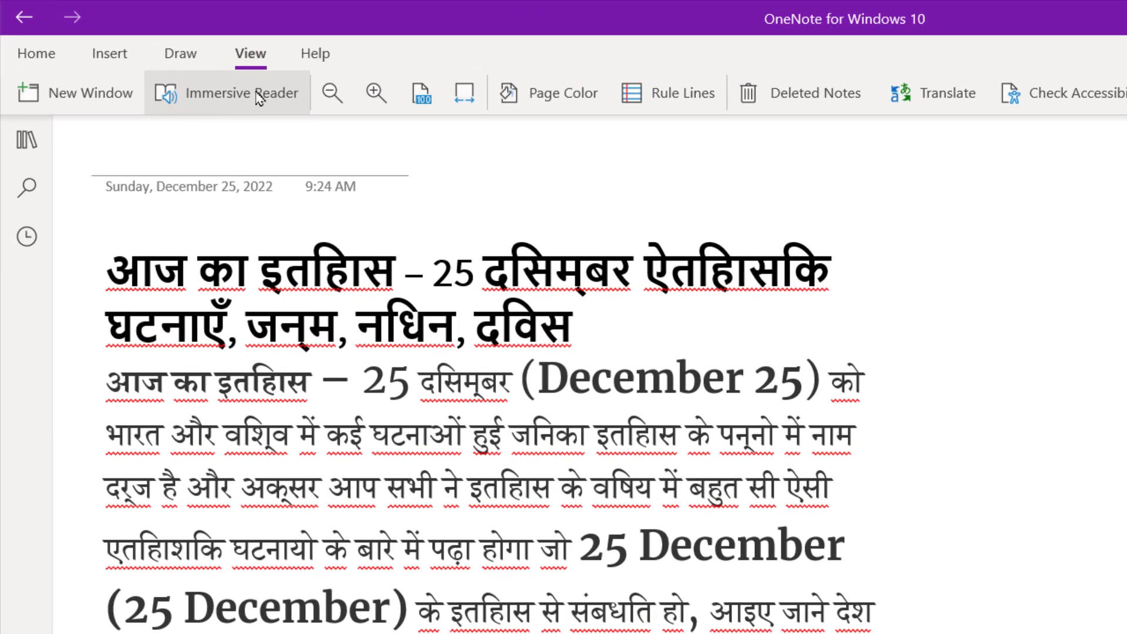
Step: Open the 25 December article in OneNote's Immersive Reader, then bring up the Start menu
click(259, 100)
click(245, 100)
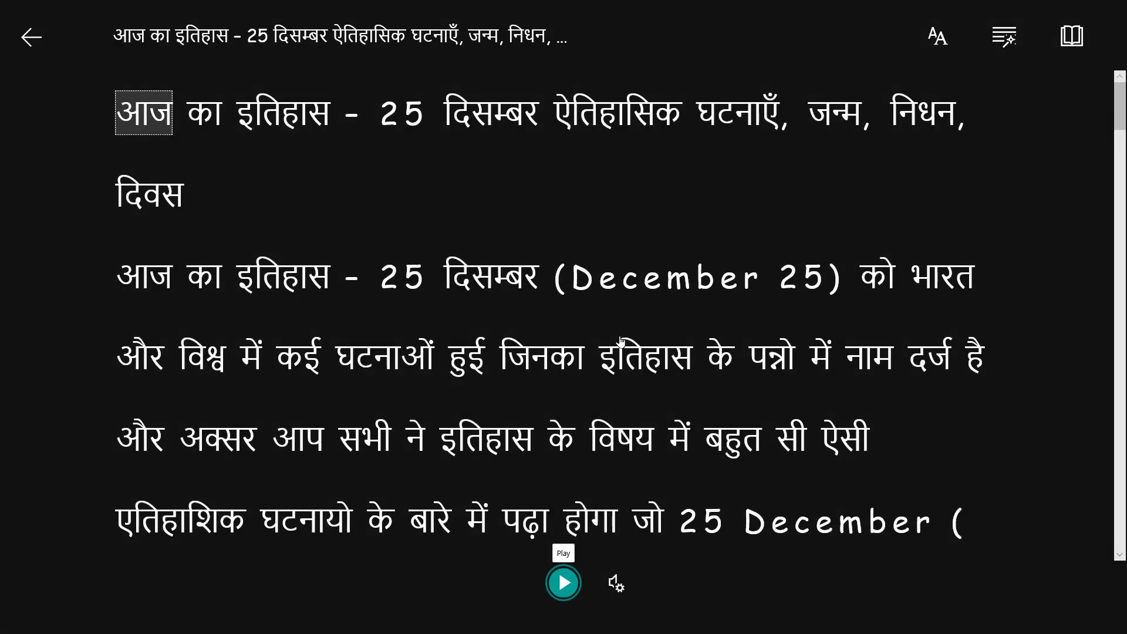
key(super)
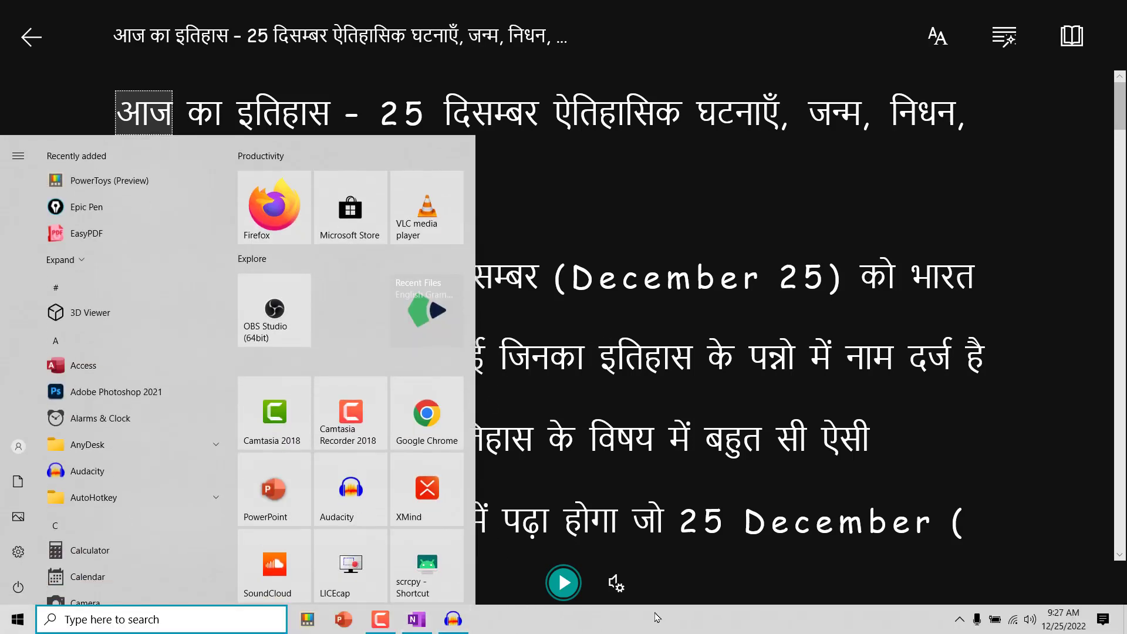
mouse_move(453, 619)
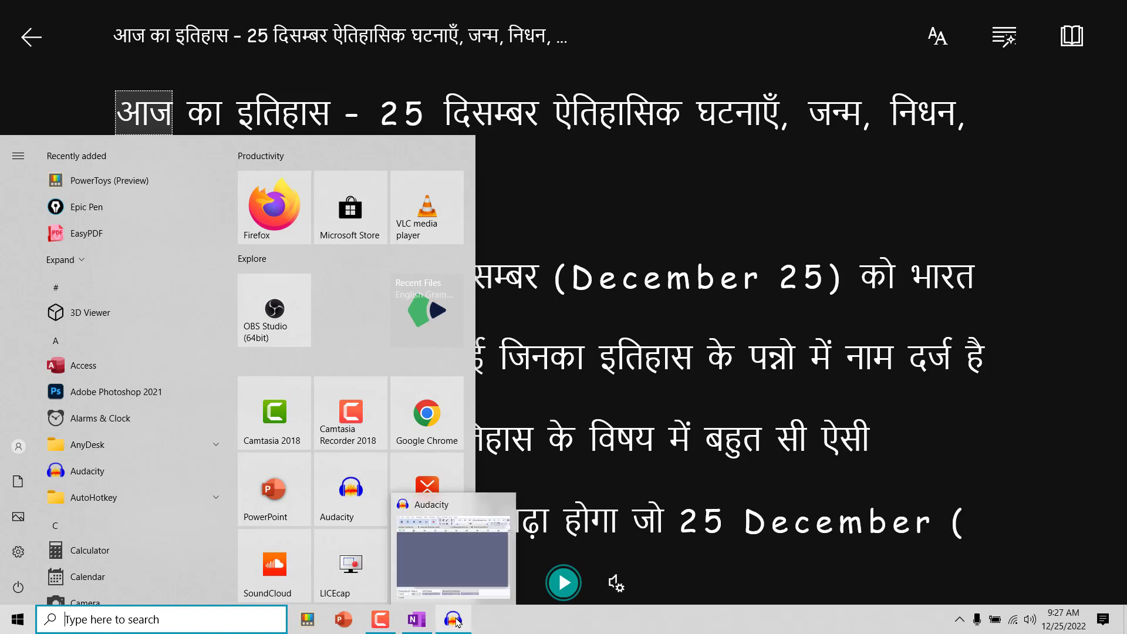
Step: Start an Audacity recording of the computer's audio, minimize Audacity, and return to Immersive Reader
click(457, 621)
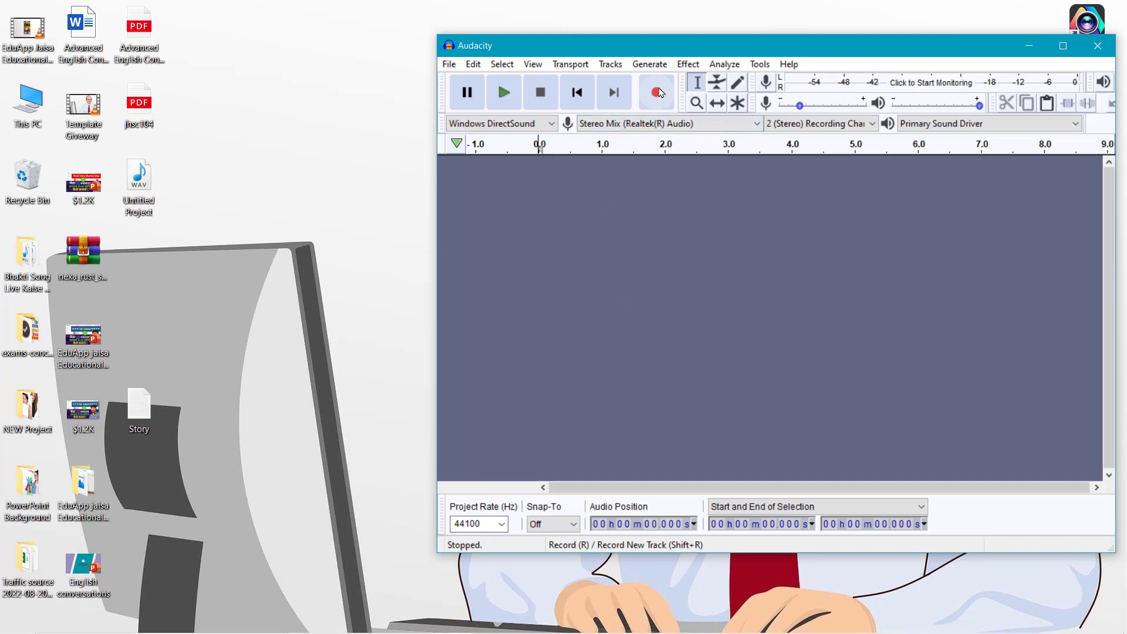
click(657, 94)
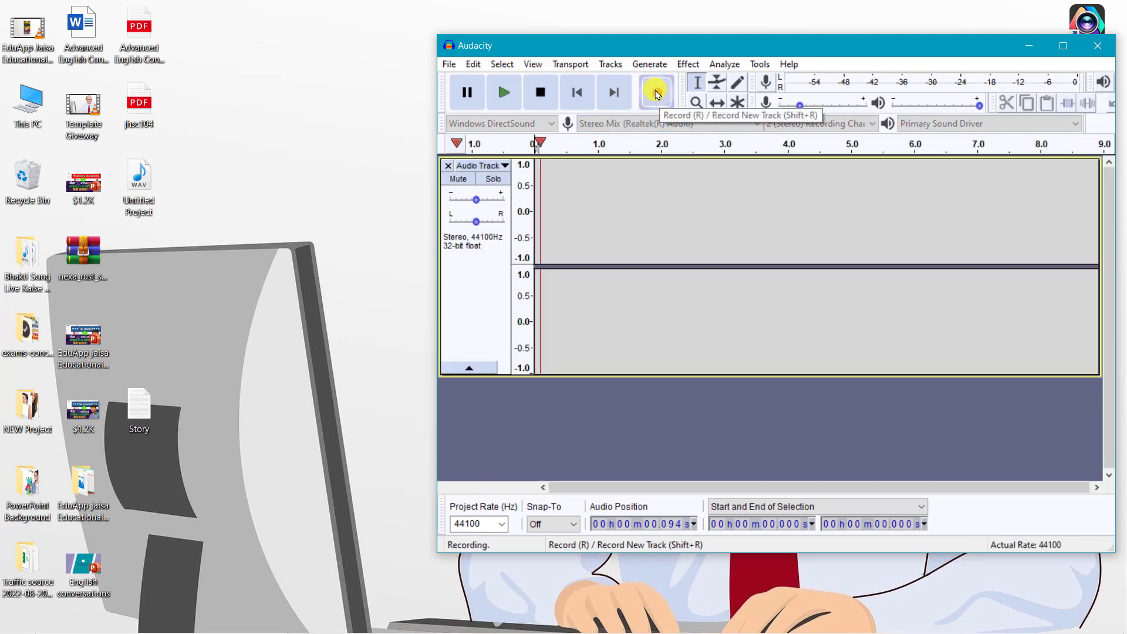
click(1028, 46)
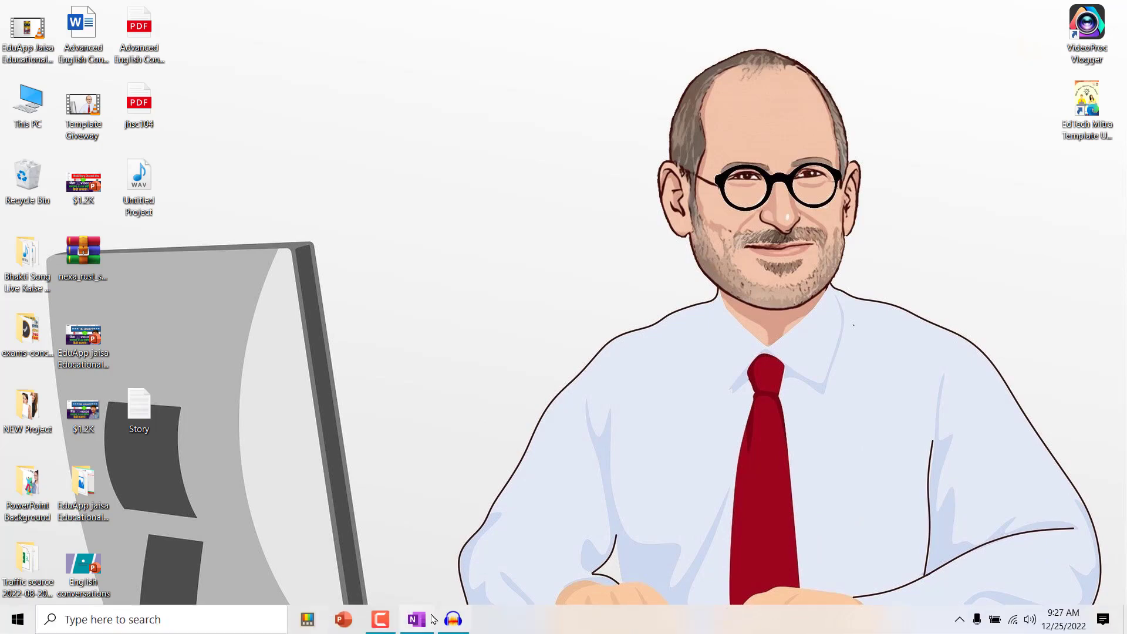
click(412, 616)
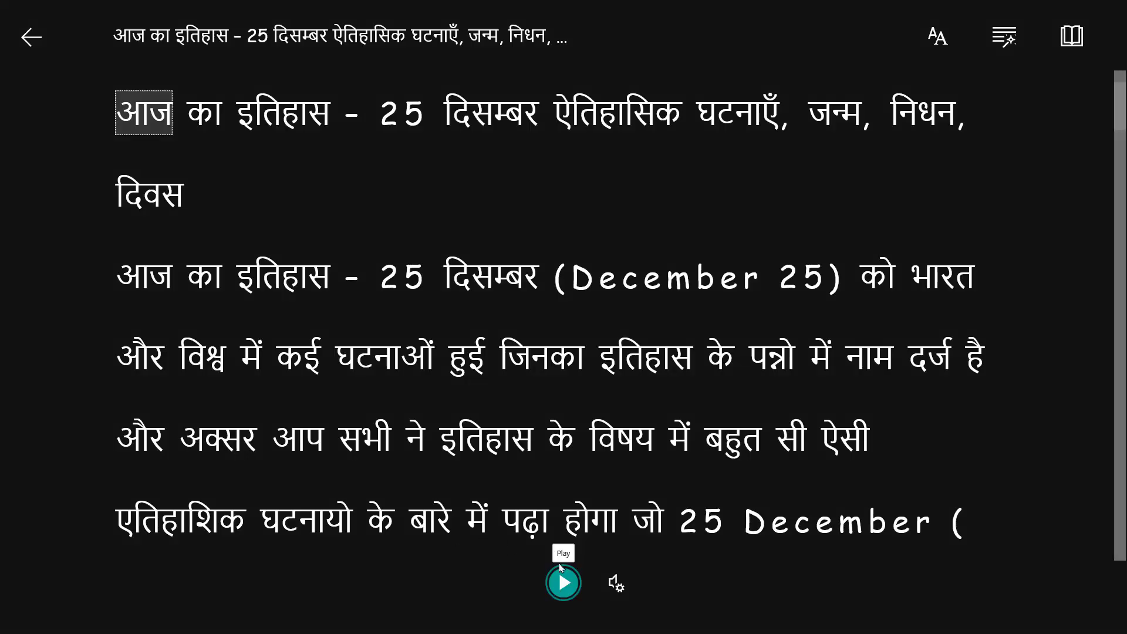
Step: Play the article aloud in Immersive Reader and pause it at 'अक्सर'
click(563, 584)
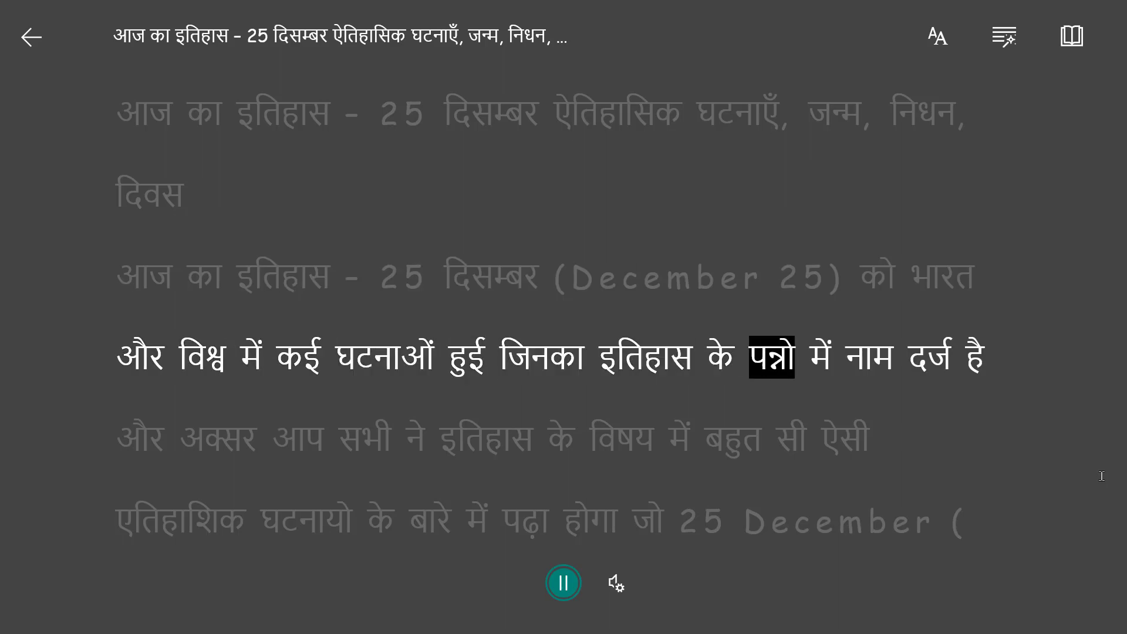
click(575, 585)
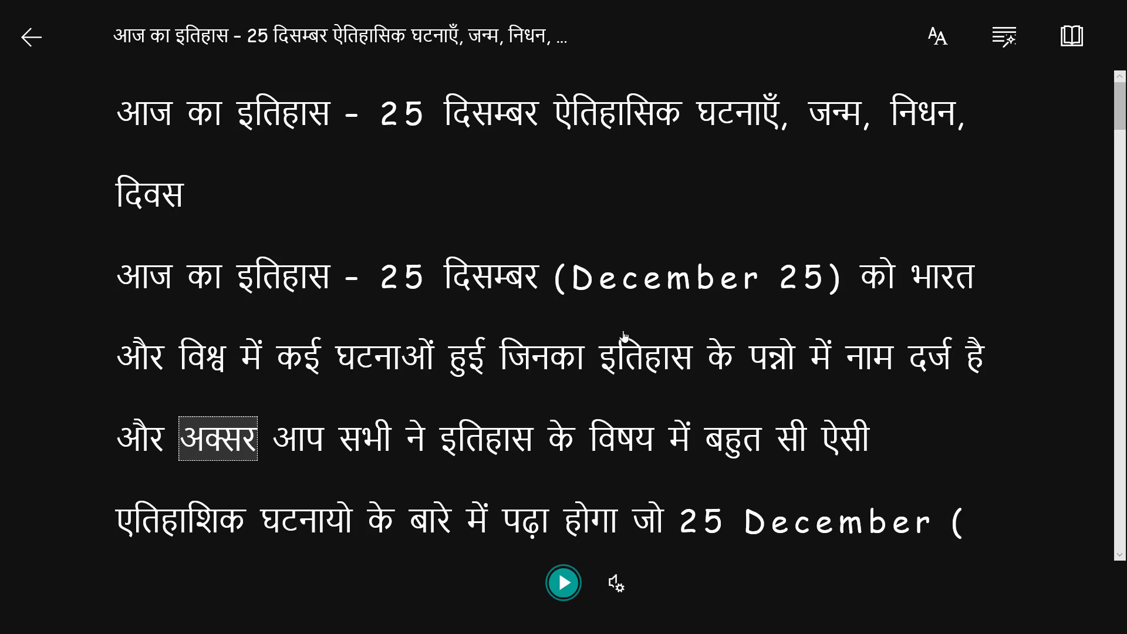
Step: Turn on Line Focus in Reading Preferences with a three-line band
click(1082, 47)
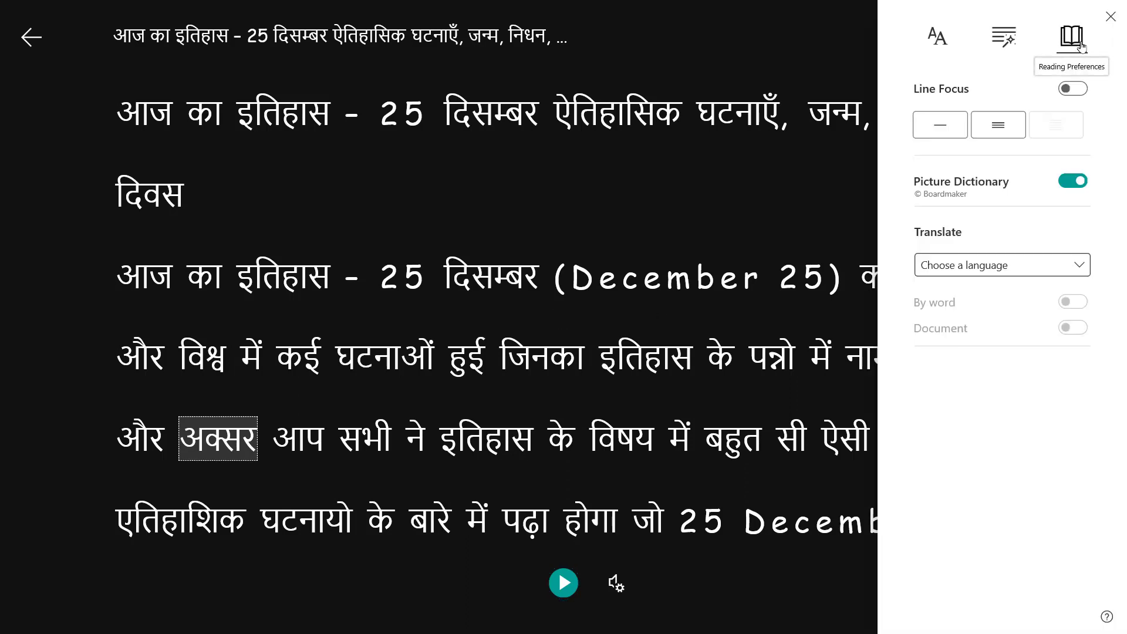
click(1110, 16)
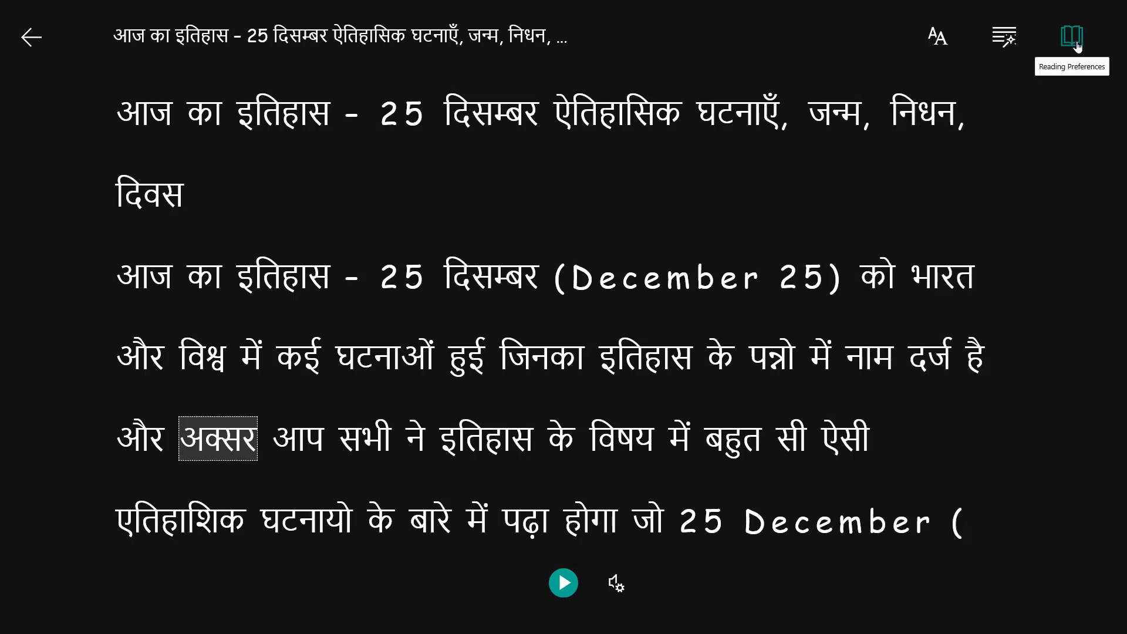
click(1077, 41)
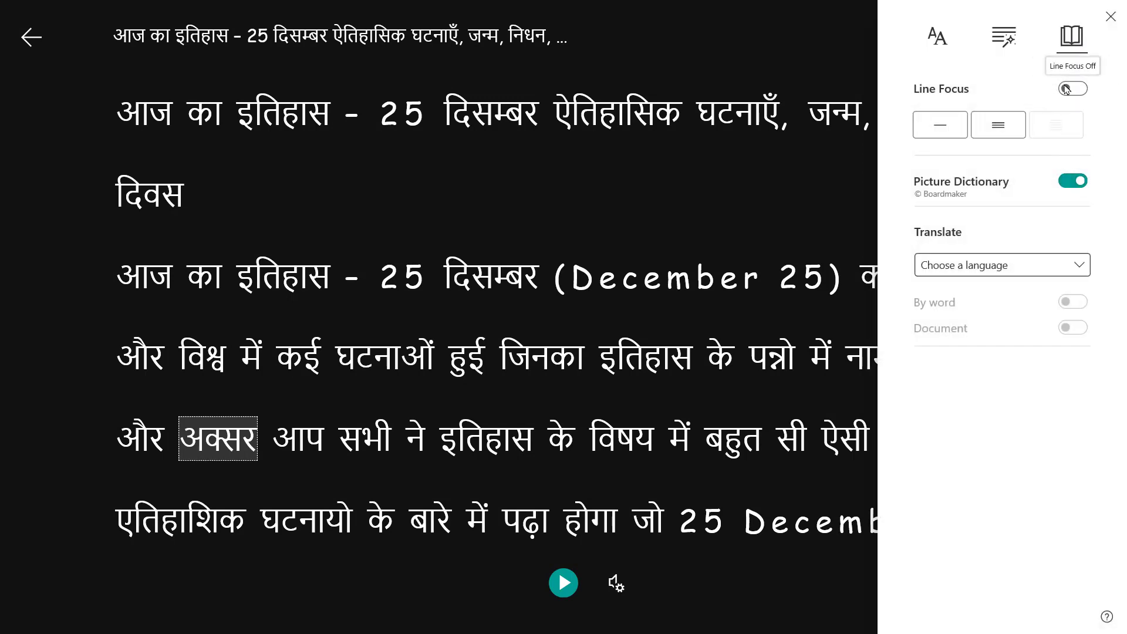
click(1066, 89)
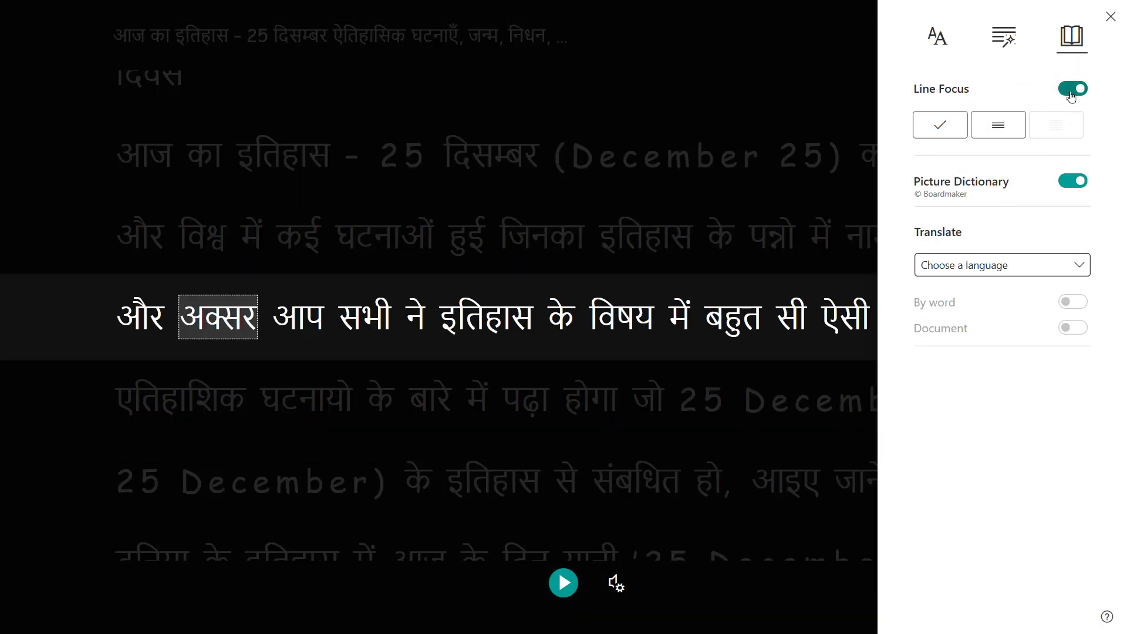
click(999, 125)
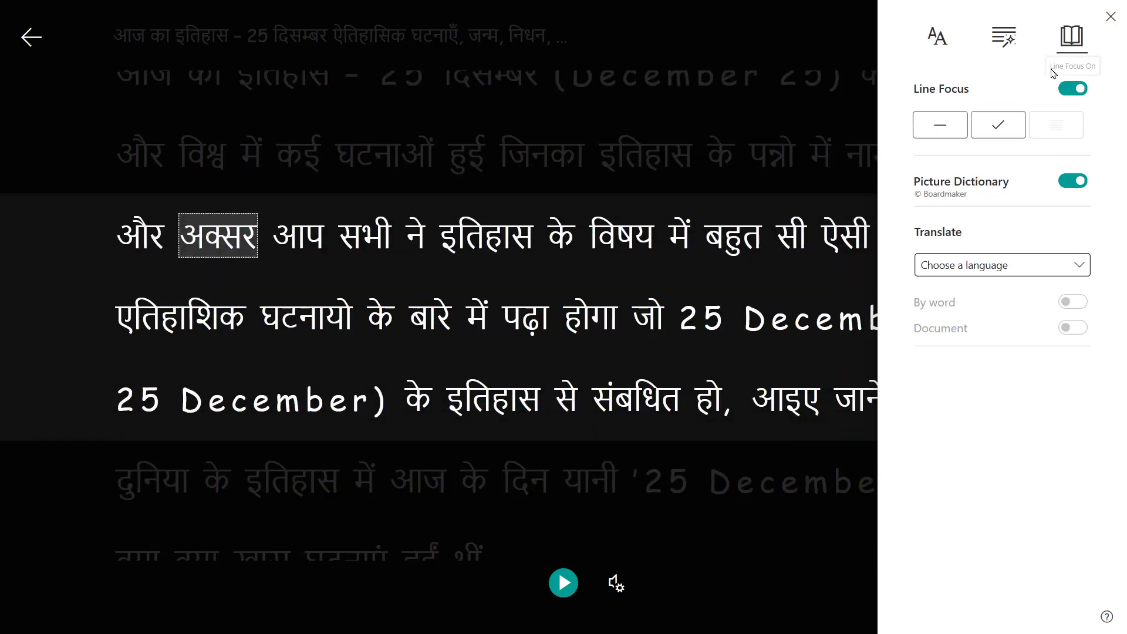
click(1109, 20)
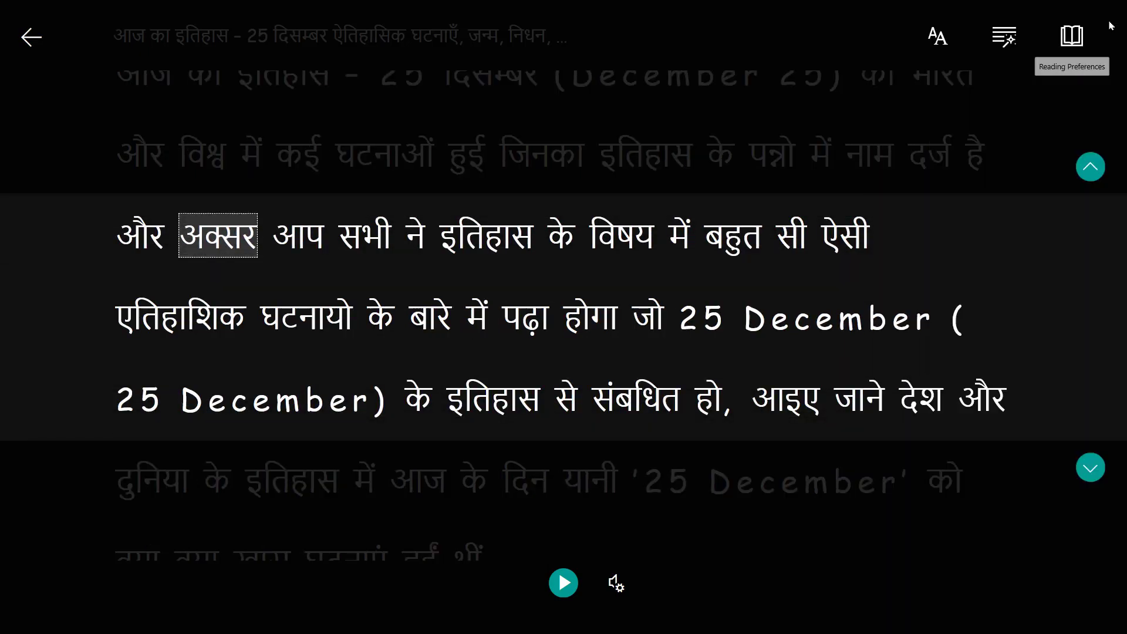
Step: Switch the Immersive Reader theme to yellow in Text Preferences
click(1072, 38)
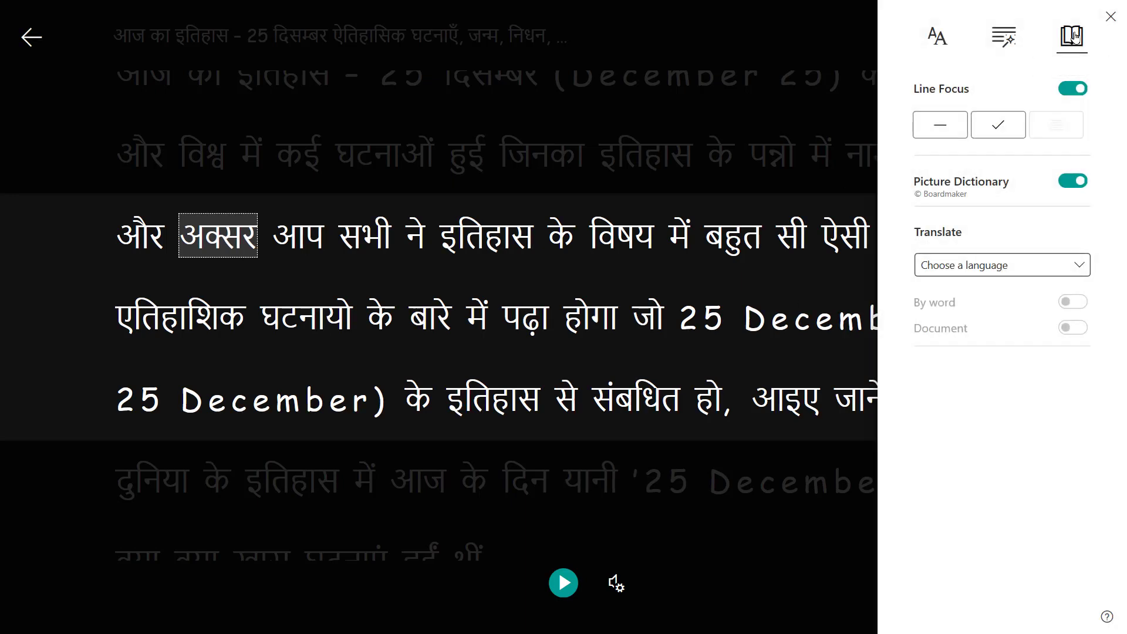
click(1002, 41)
click(948, 37)
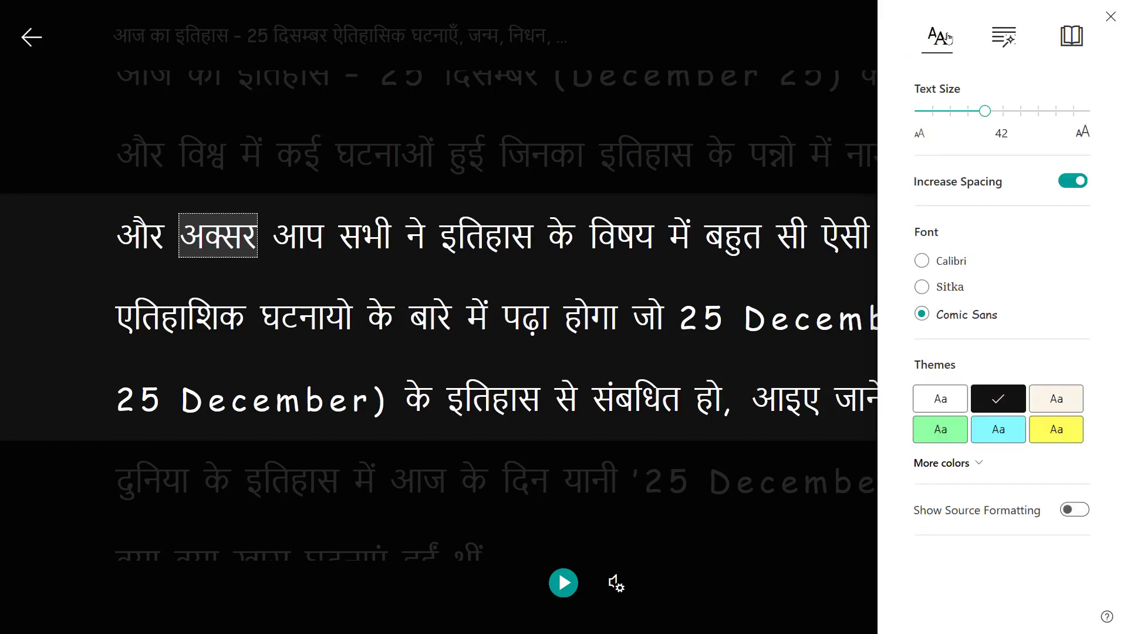
click(1047, 431)
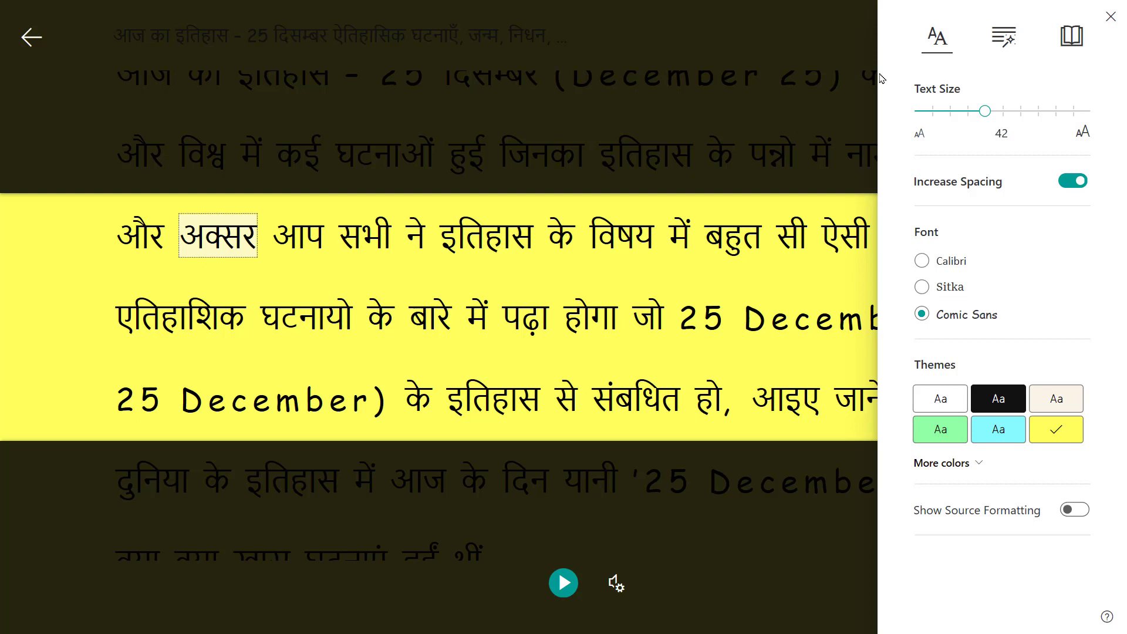
click(845, 236)
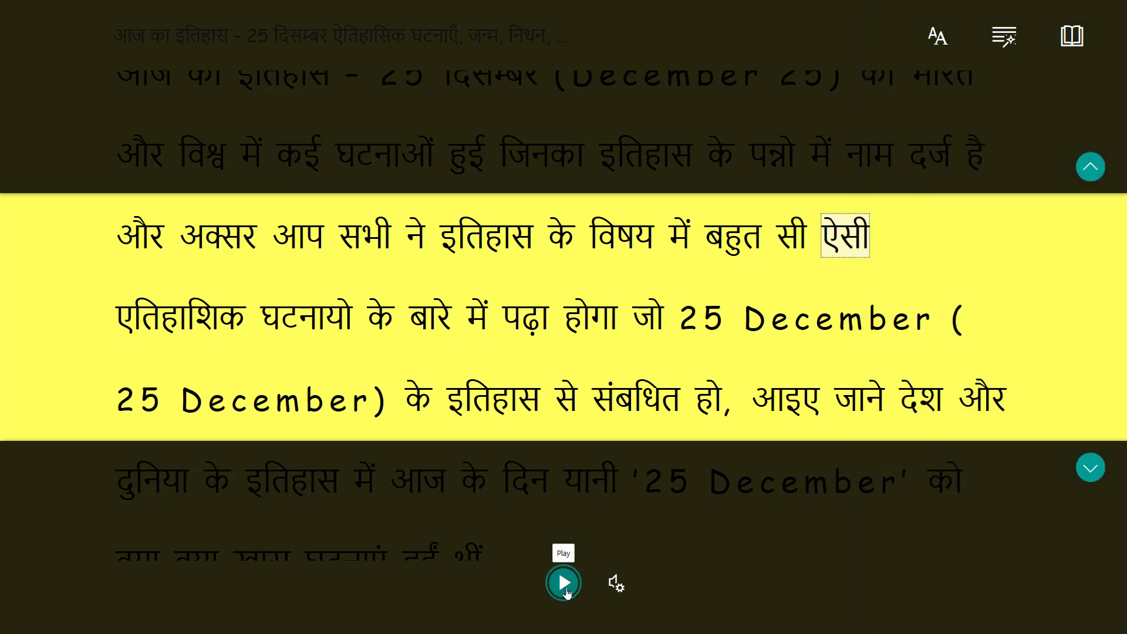
Step: Play the article aloud, then exit Immersive Reader back to the 25 December events list
click(563, 584)
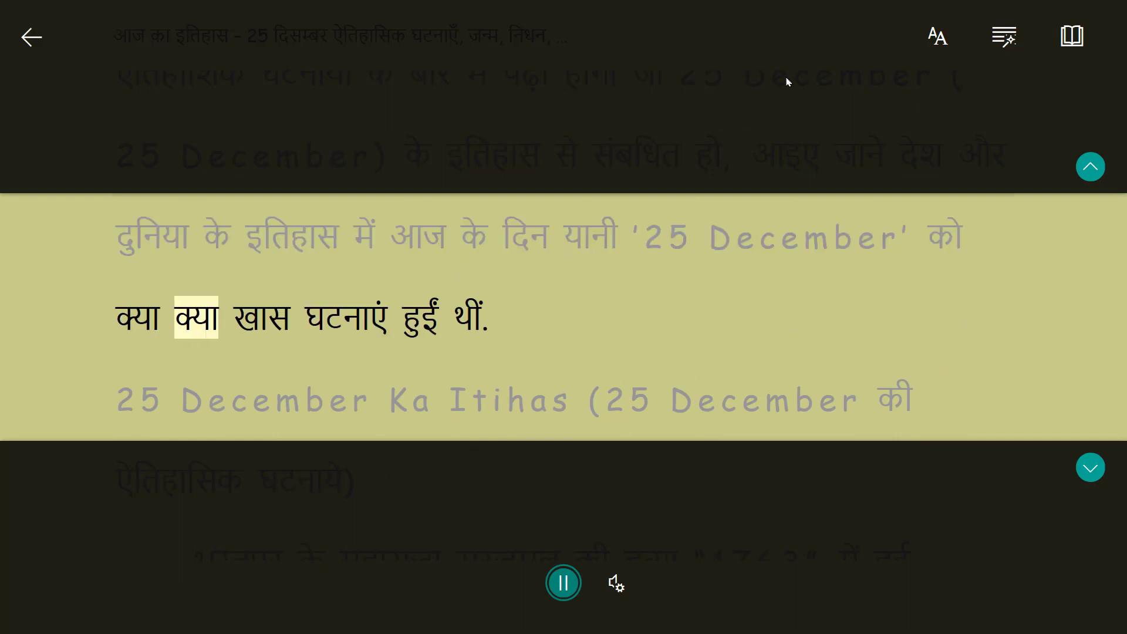
key(Escape)
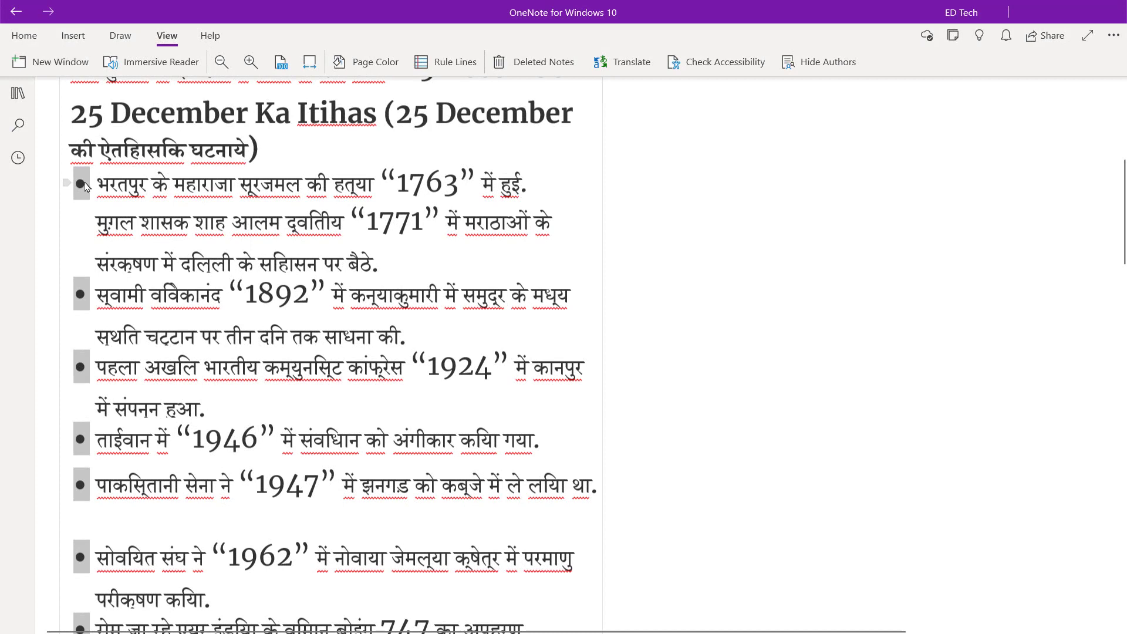
click(84, 185)
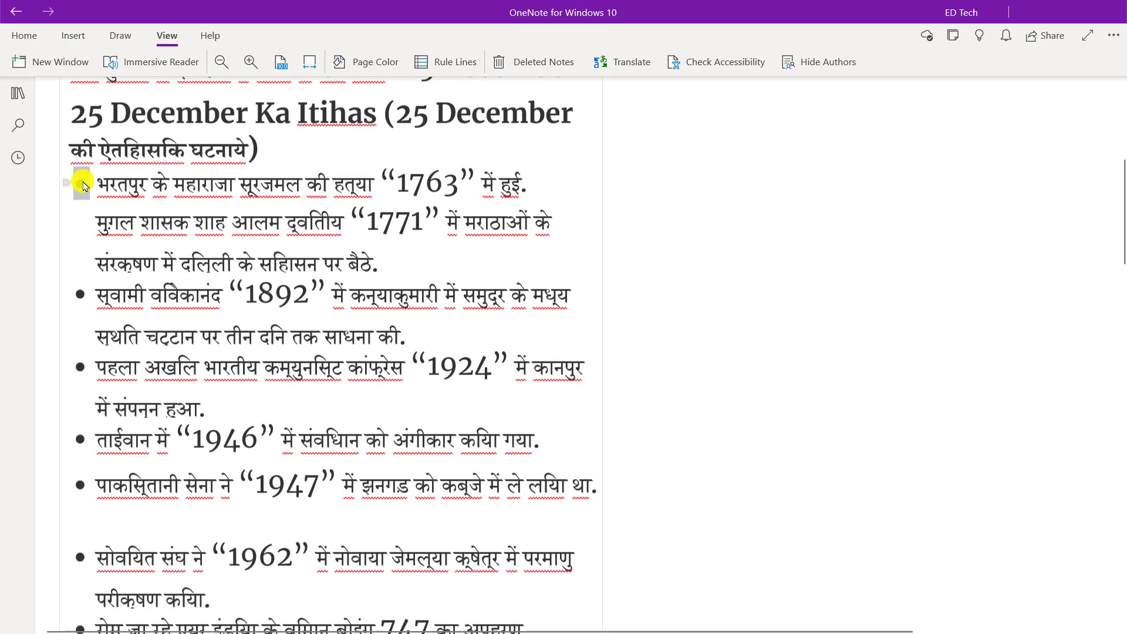
Step: Set the 25 December list's bullets to None and relaunch Immersive Reader from View
click(24, 36)
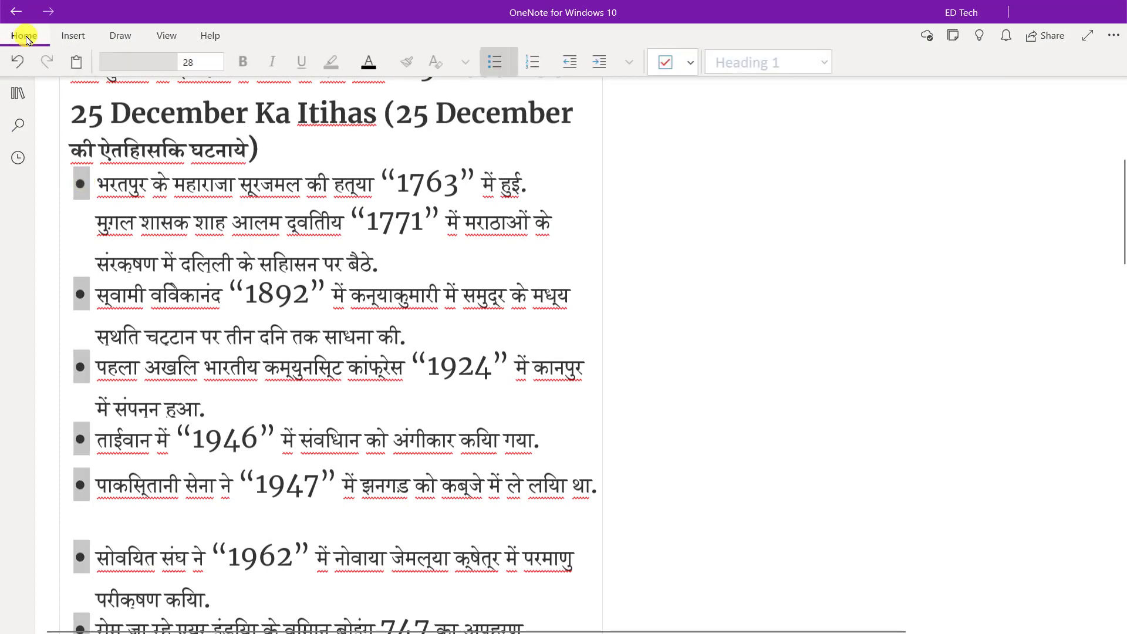
click(515, 63)
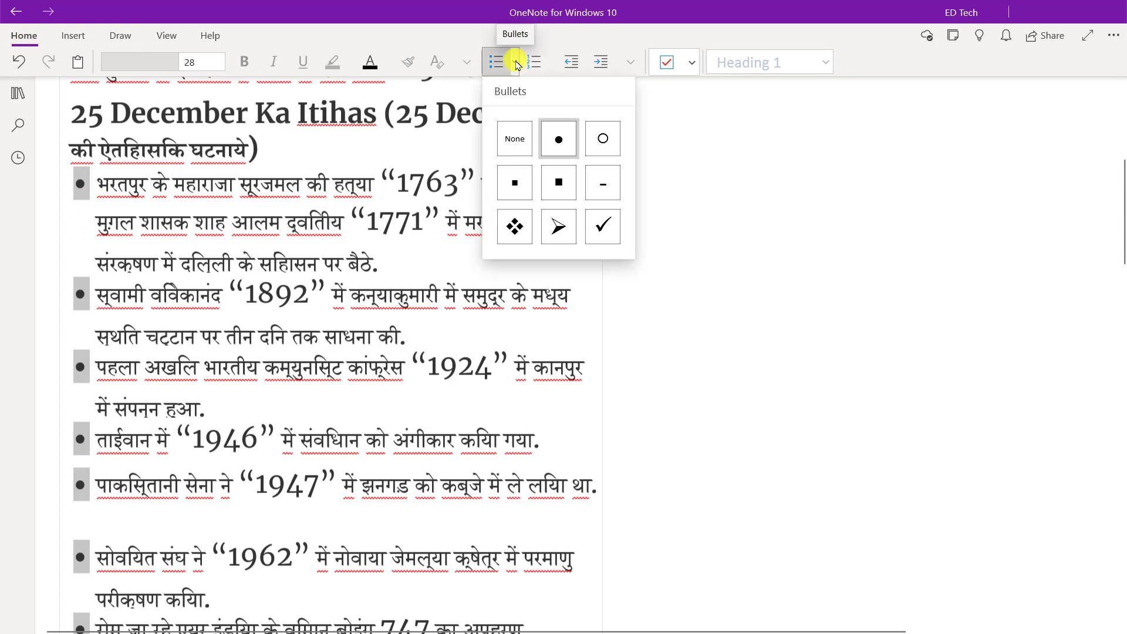
click(517, 144)
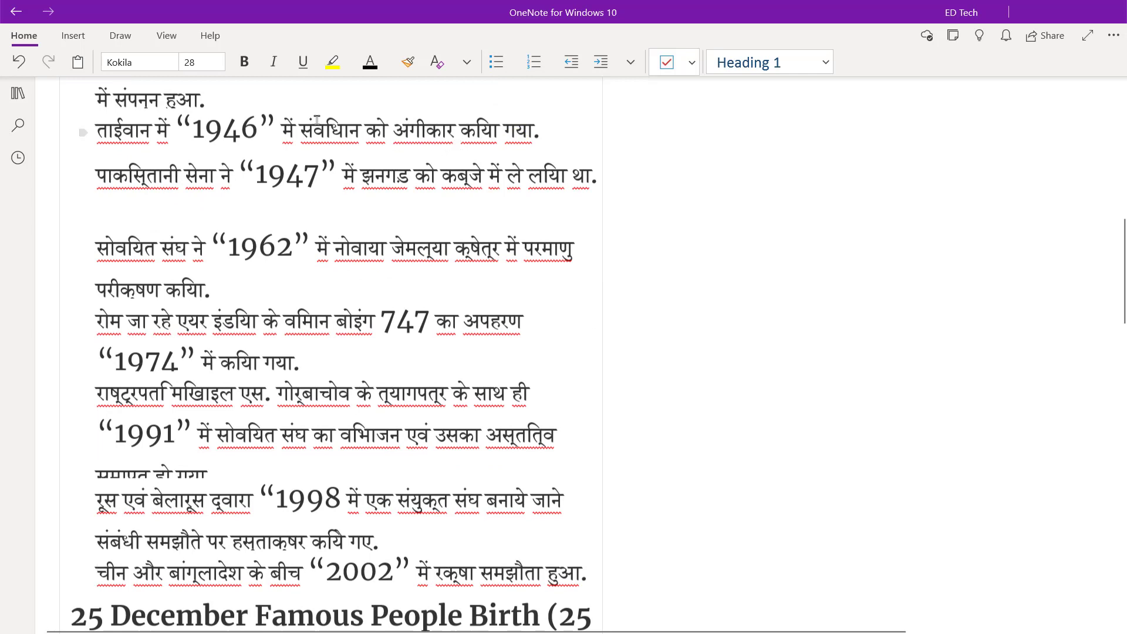
click(177, 37)
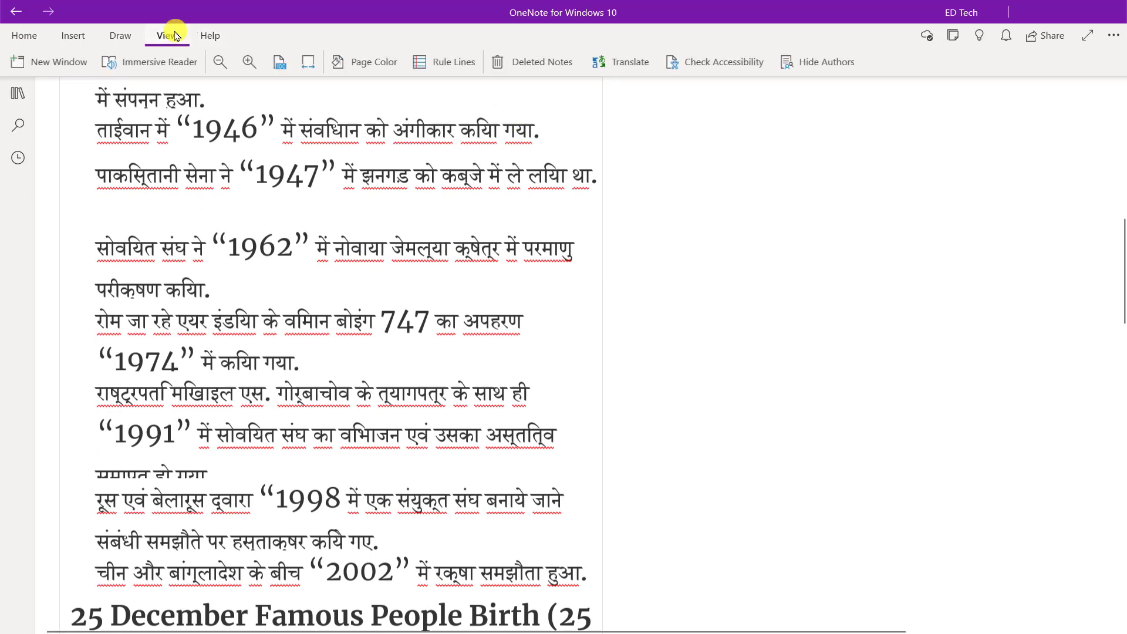
click(163, 69)
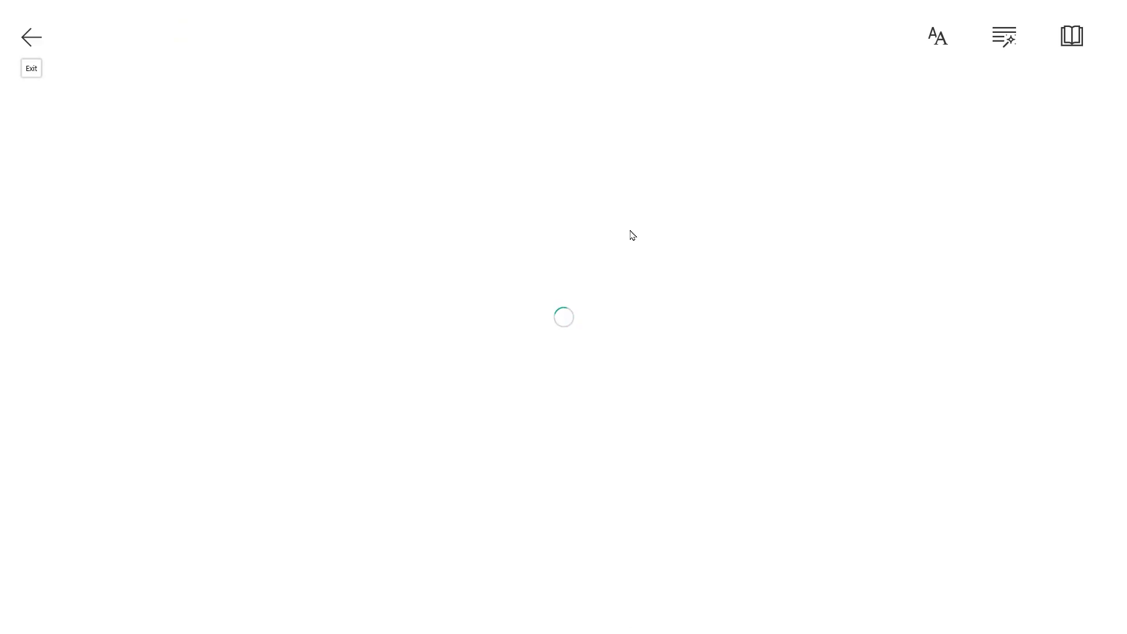
Step: Read the article aloud with three-line Line Focus enabled
click(140, 405)
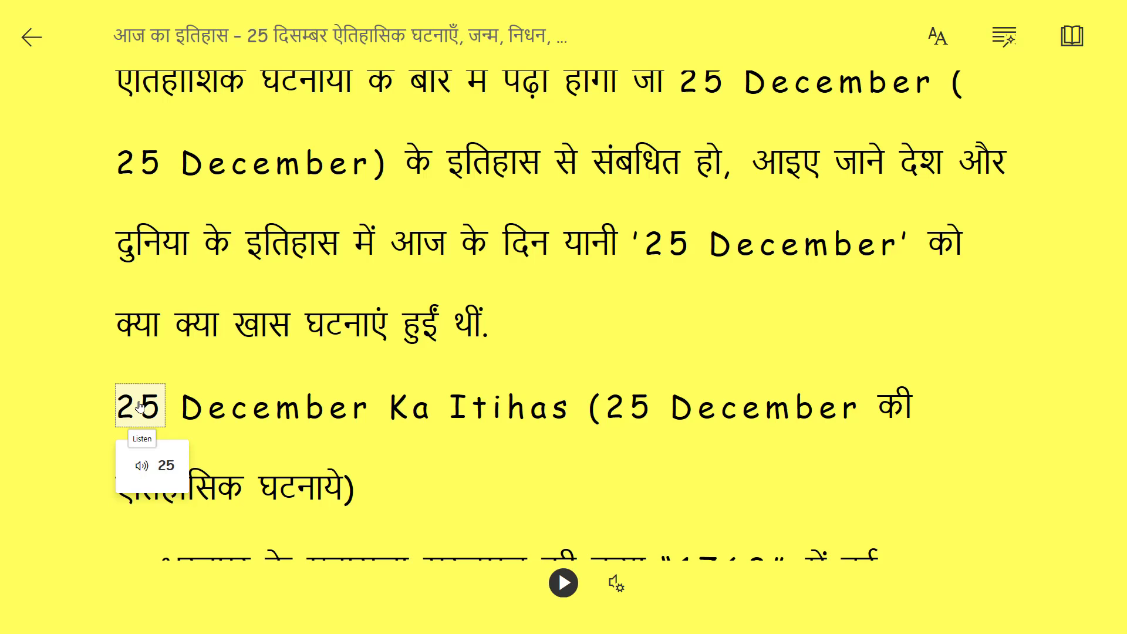
click(561, 582)
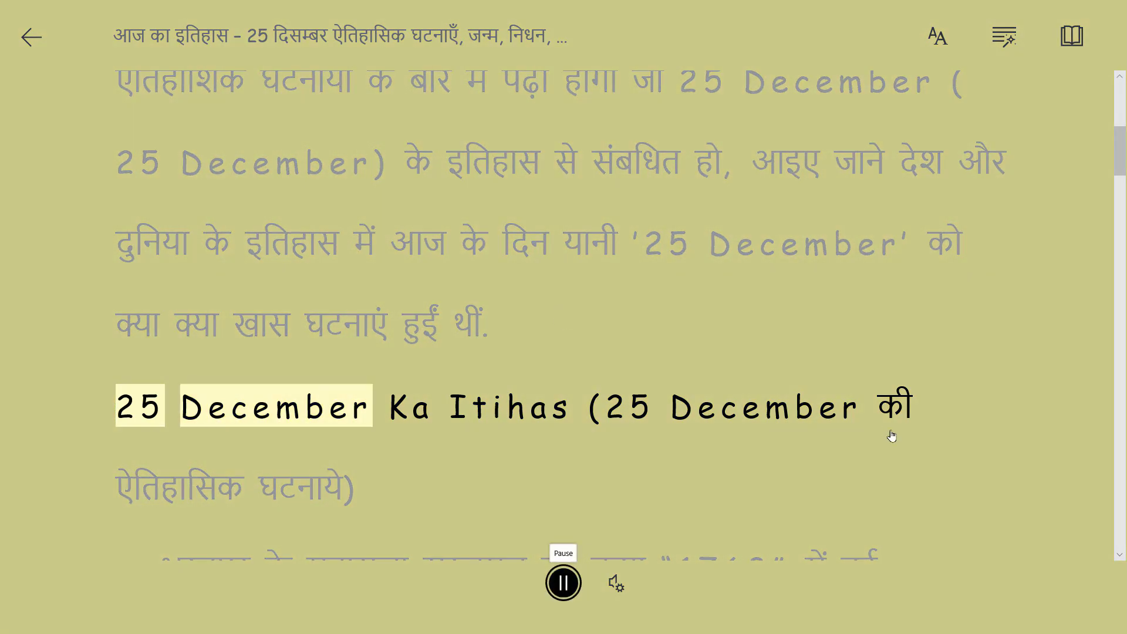
click(1077, 44)
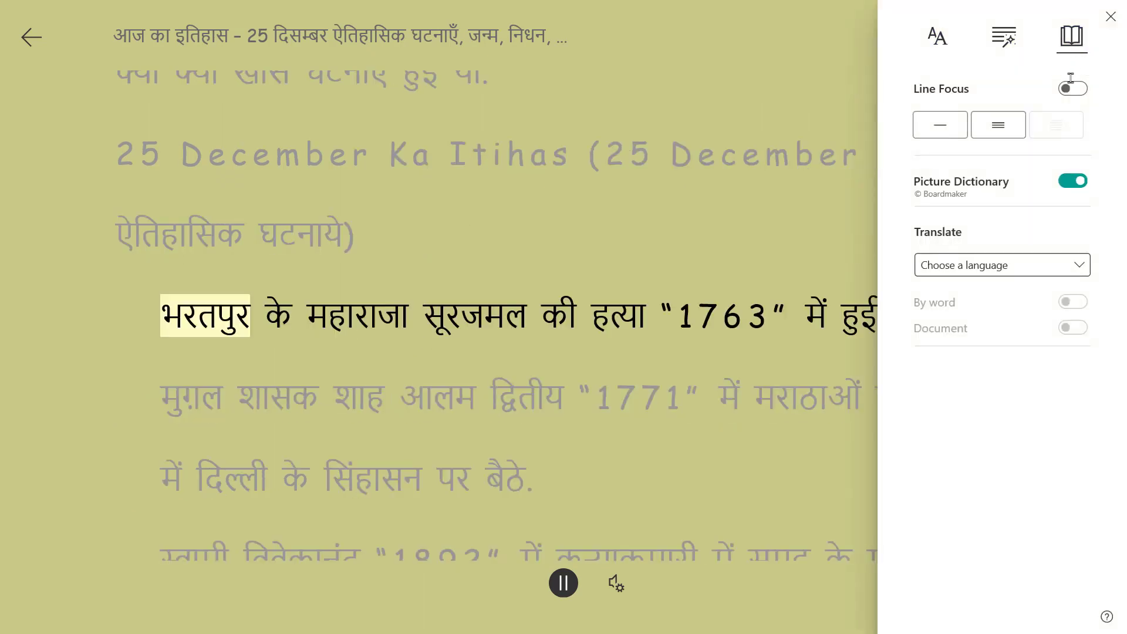
click(998, 124)
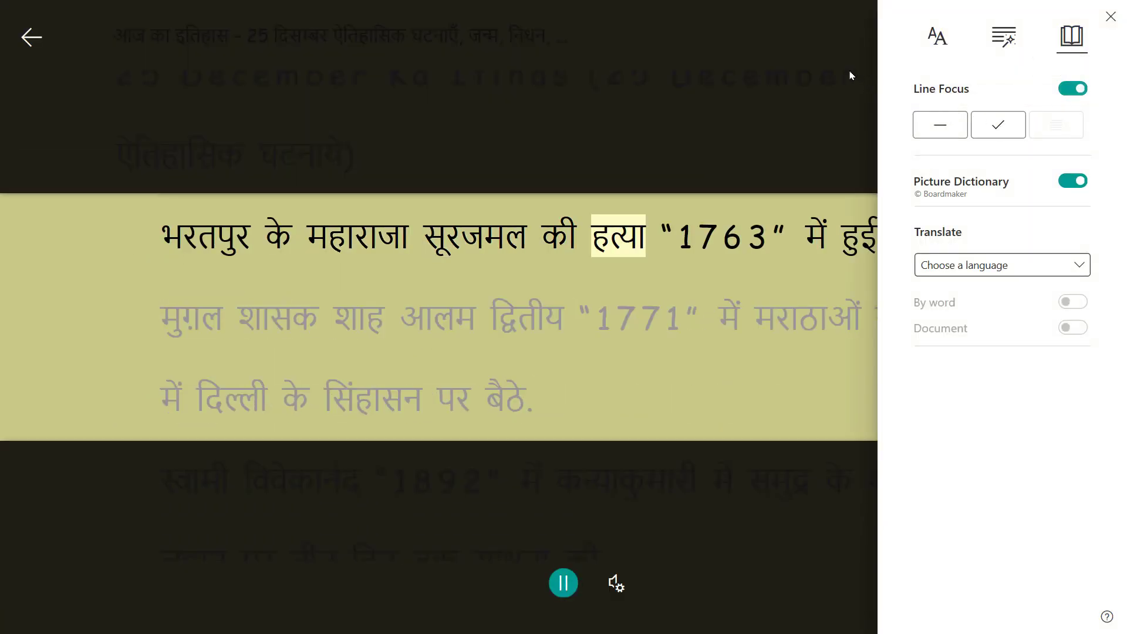
click(850, 76)
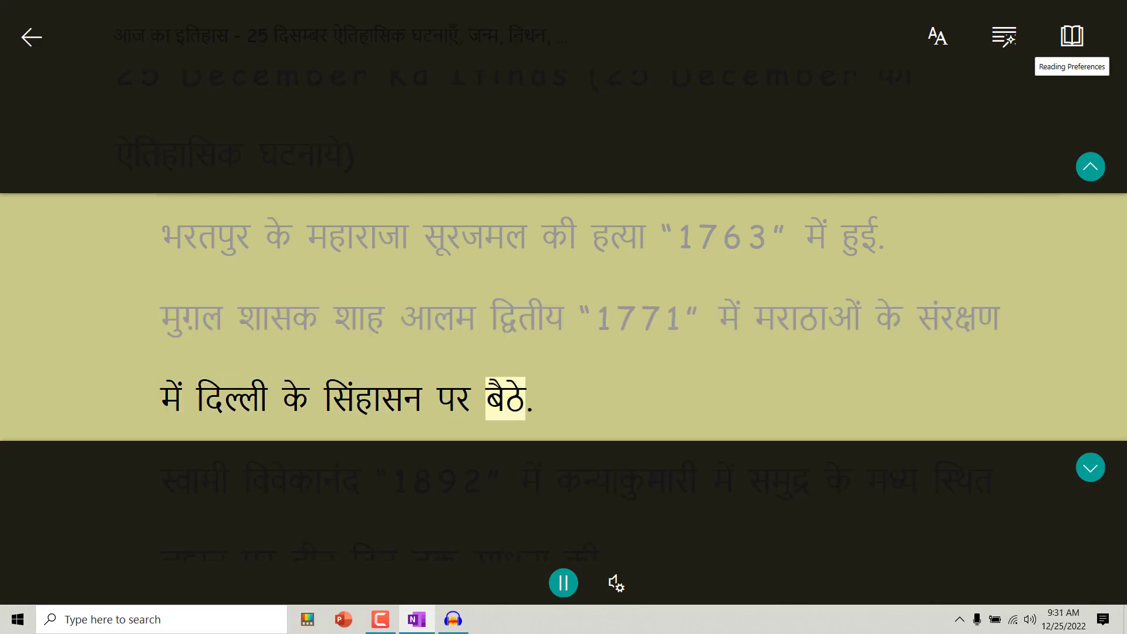
Step: Exit Immersive Reader, go back two pages, and minimize OneNote to the desktop
key(Escape)
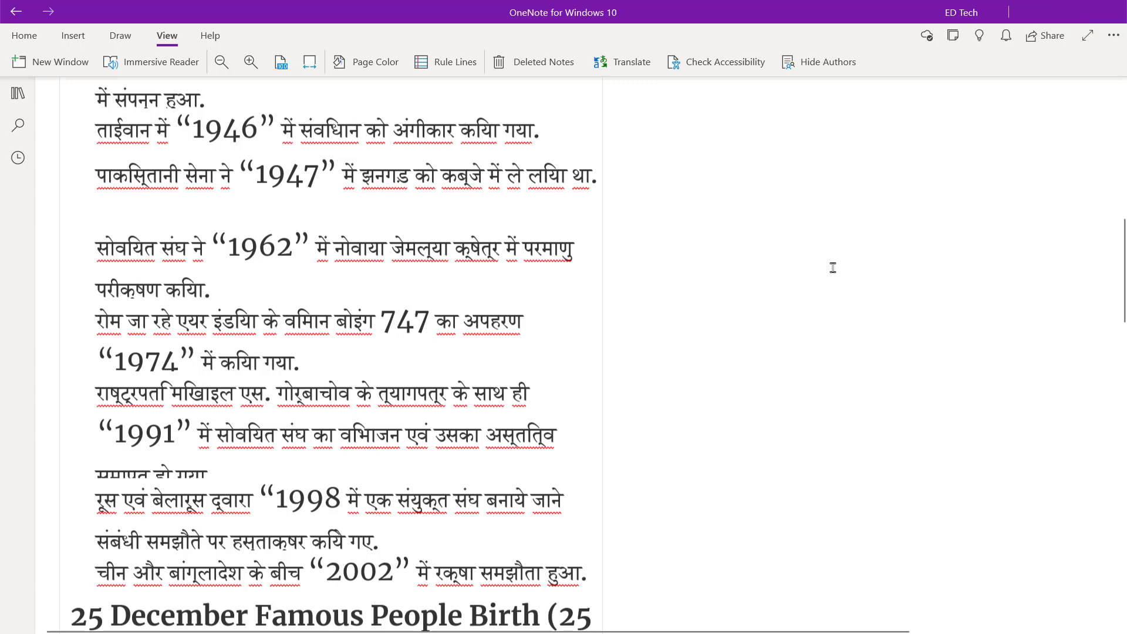
click(14, 12)
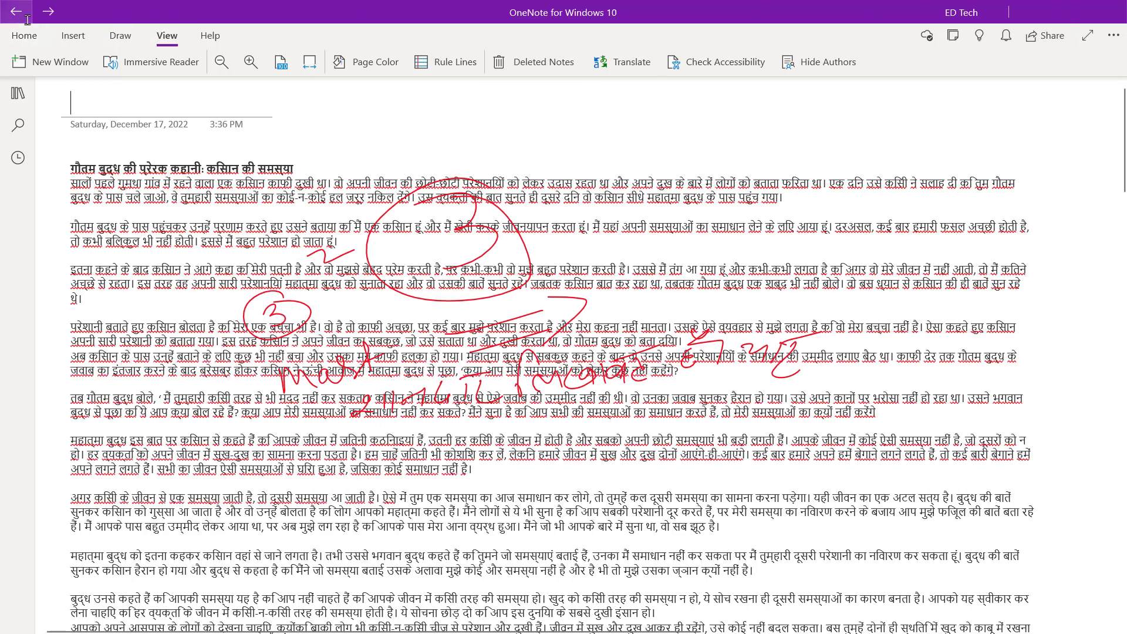
click(15, 11)
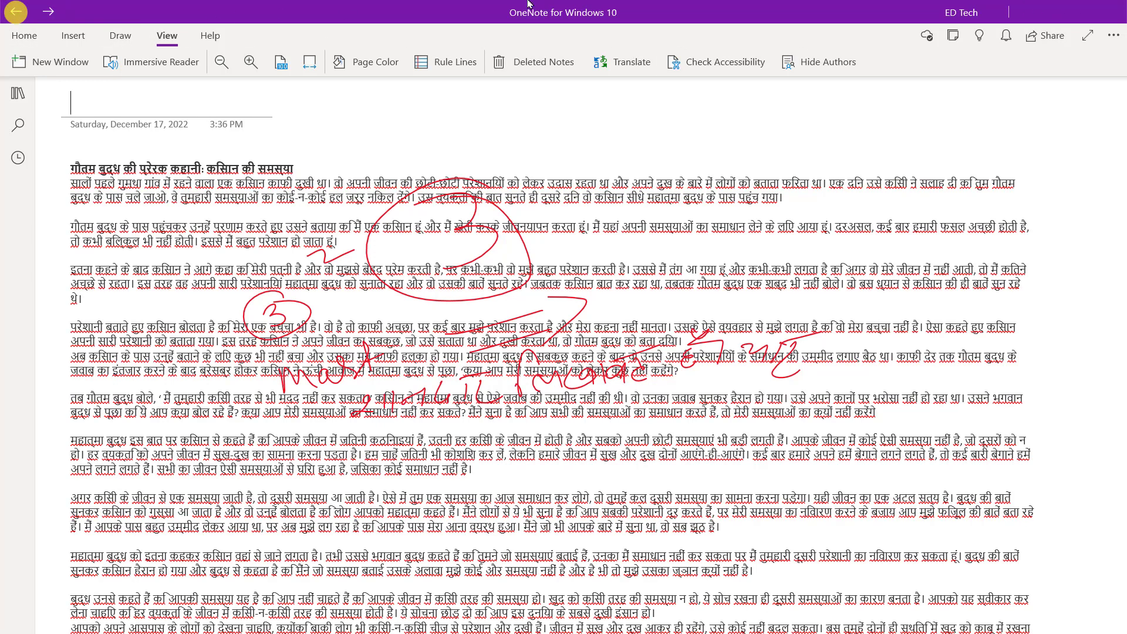
click(417, 619)
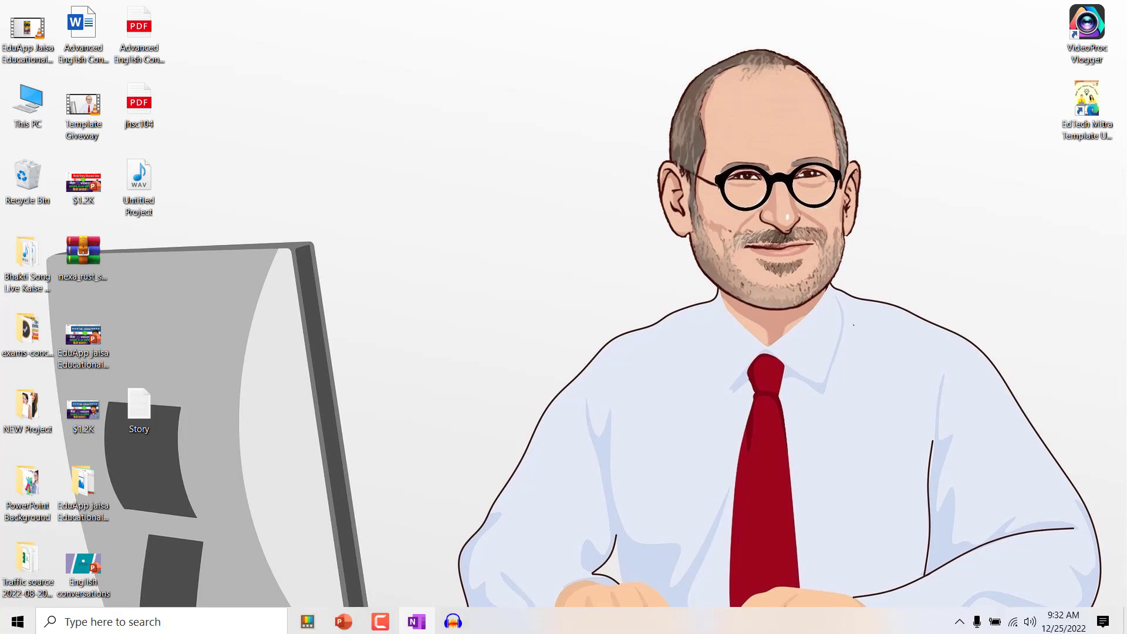
Step: Stop the Audacity recording and maximize the Audacity window
click(461, 623)
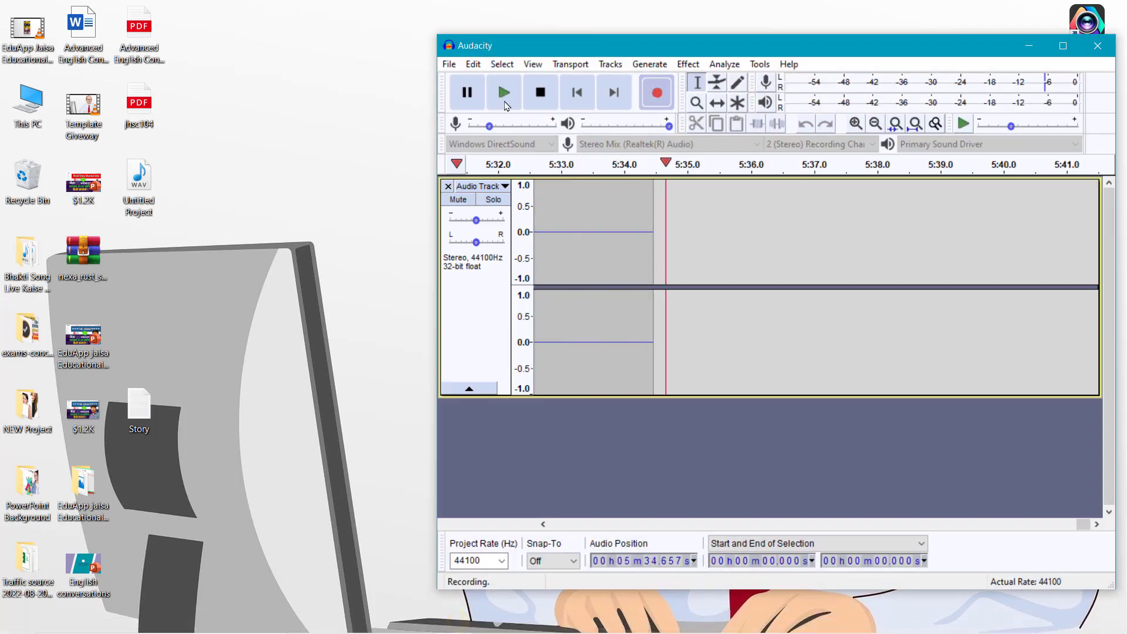
click(536, 94)
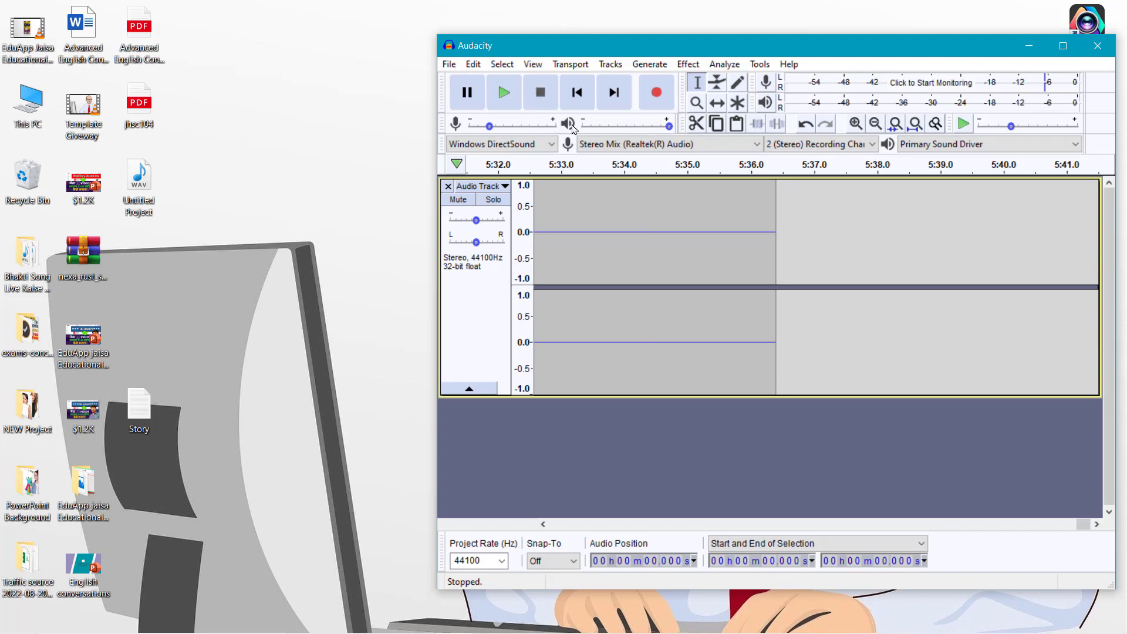
click(1063, 51)
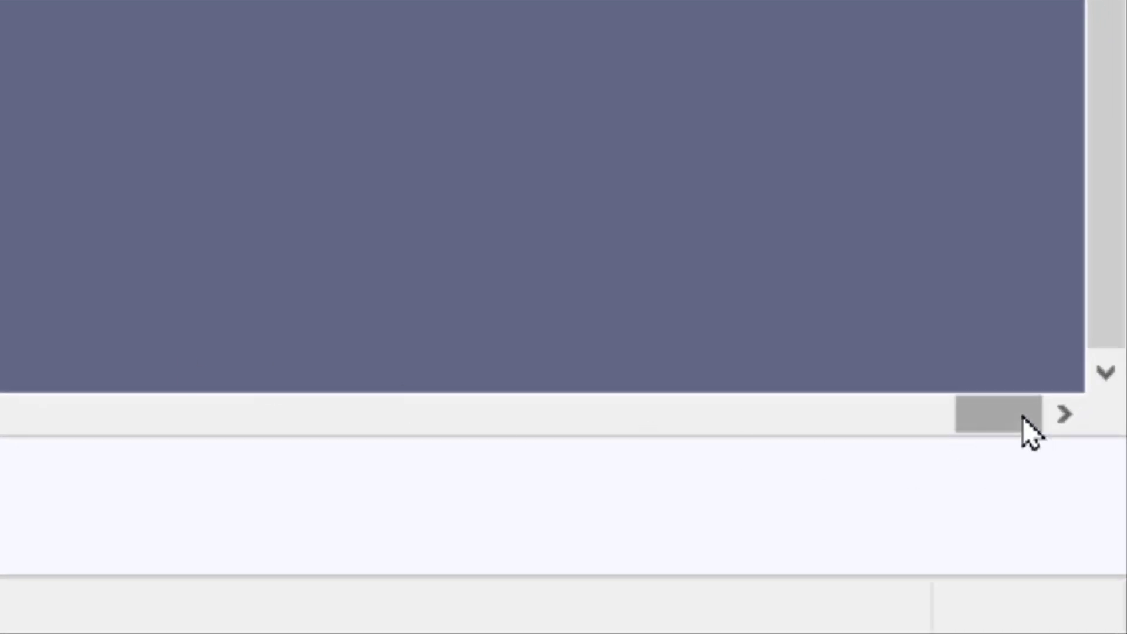
drag(1021, 418, 551, 459)
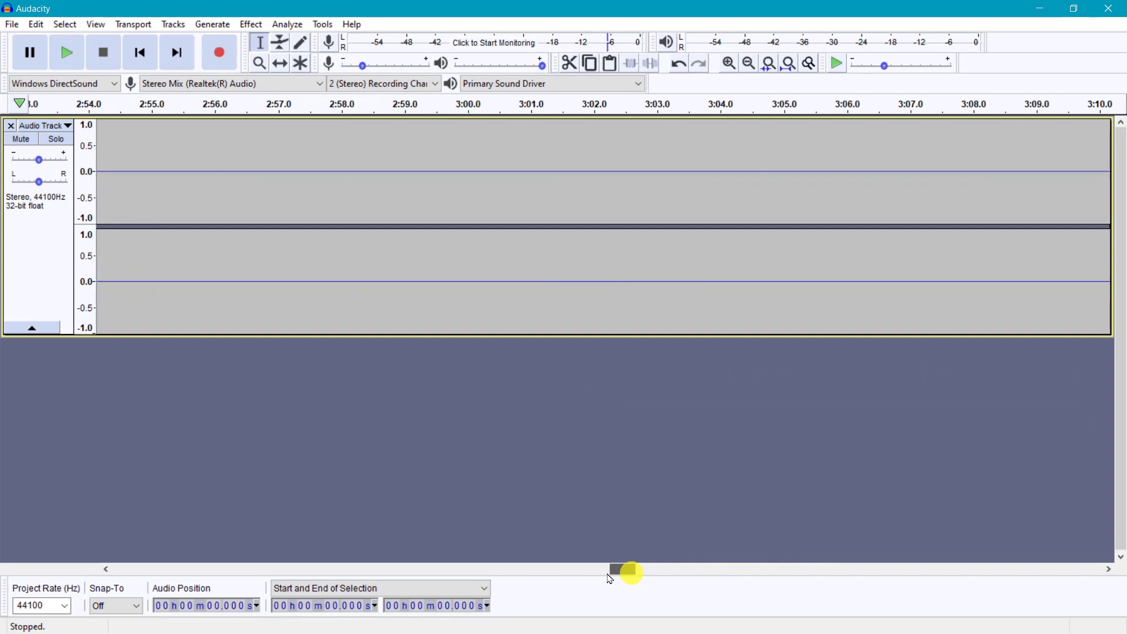
mouse_move(552, 459)
mouse_down()
mouse_move(565, 575)
mouse_move(710, 573)
mouse_up()
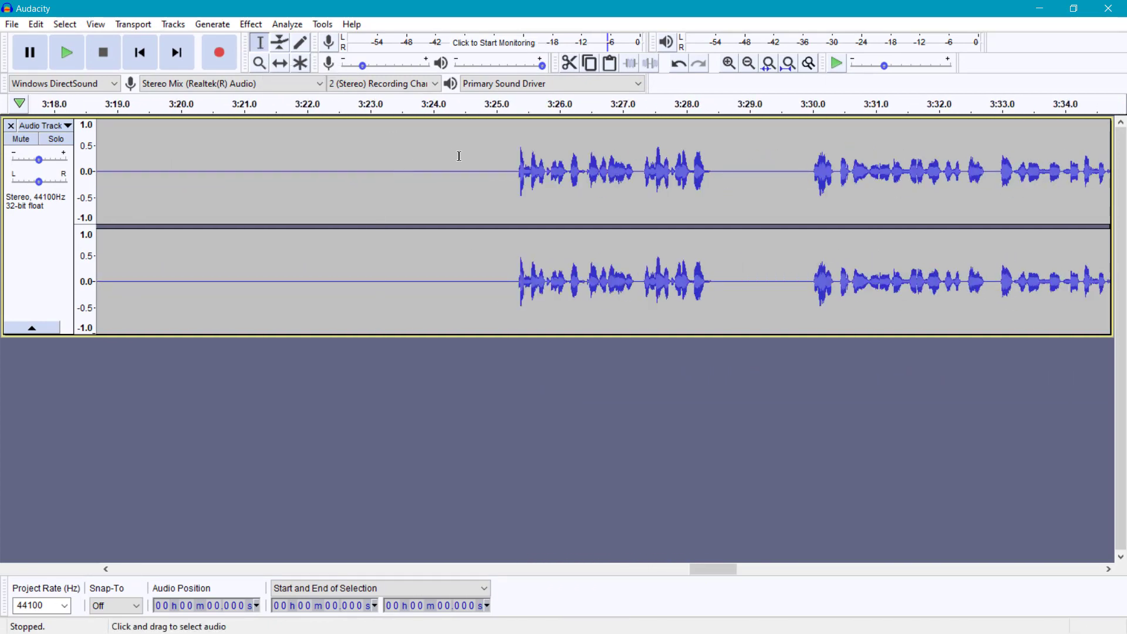
Step: Mark 2:53 on the track where the wanted speech begins
click(497, 166)
mouse_move(495, 167)
mouse_down()
mouse_move(7, 130)
mouse_move(3, 87)
mouse_up()
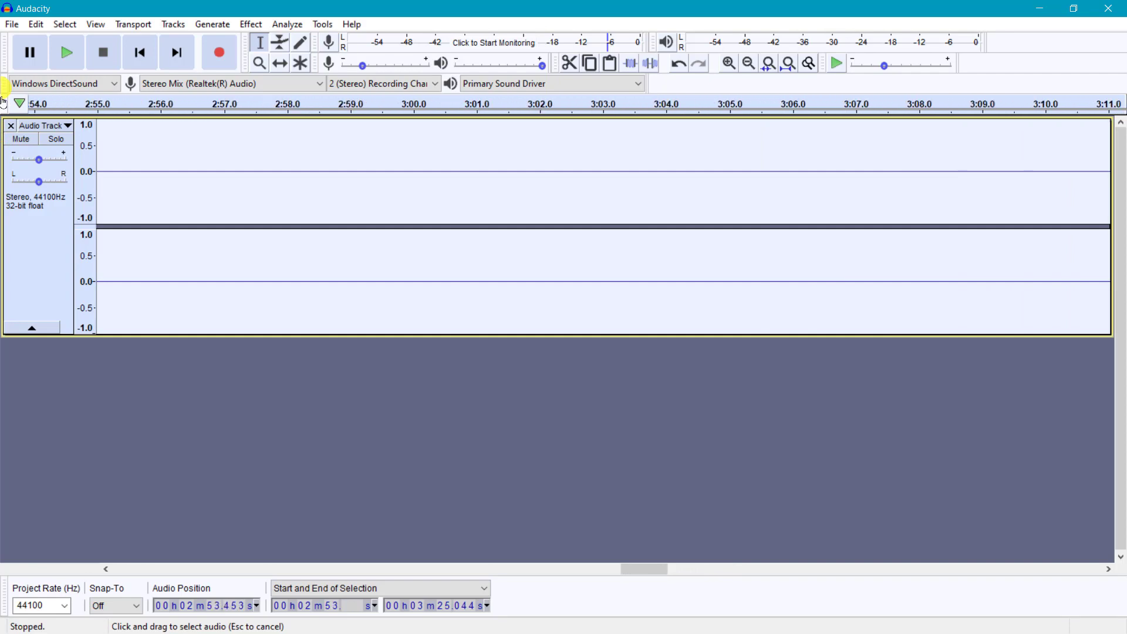
drag(3, 86, 7, 106)
click(201, 383)
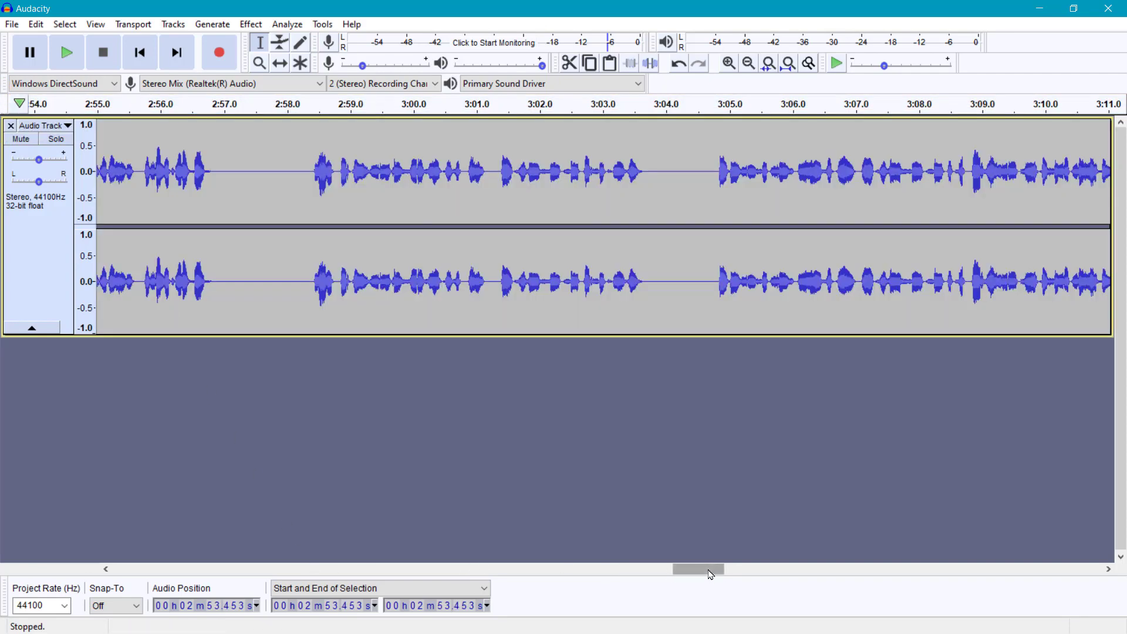
drag(709, 568, 504, 570)
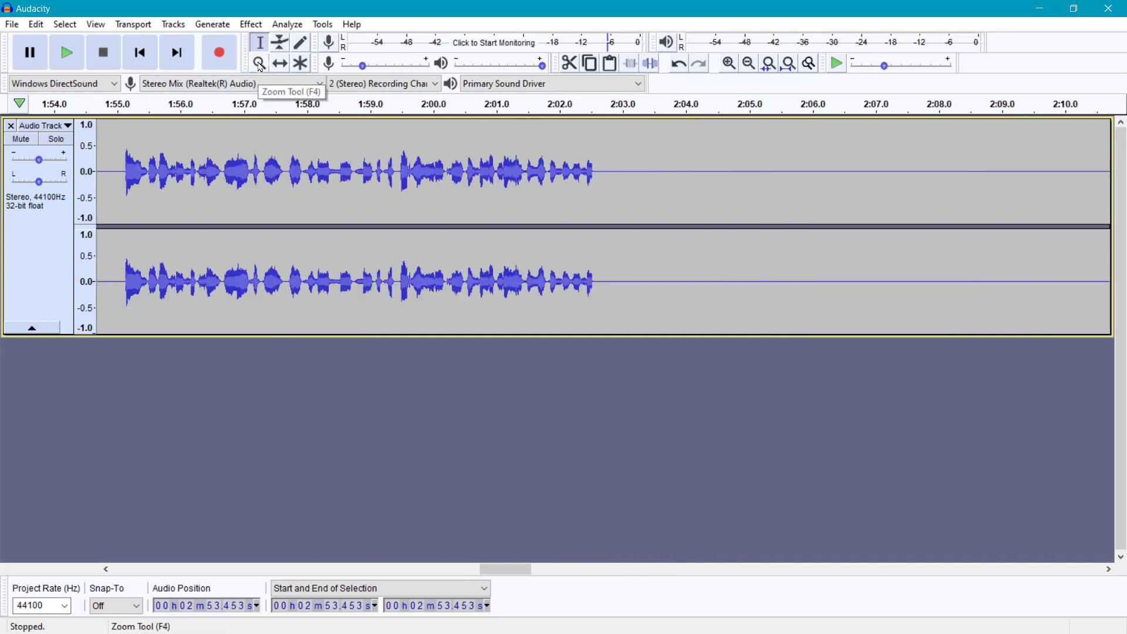
Step: Zoom the timeline out four steps and scroll back to the start of the recording
click(259, 64)
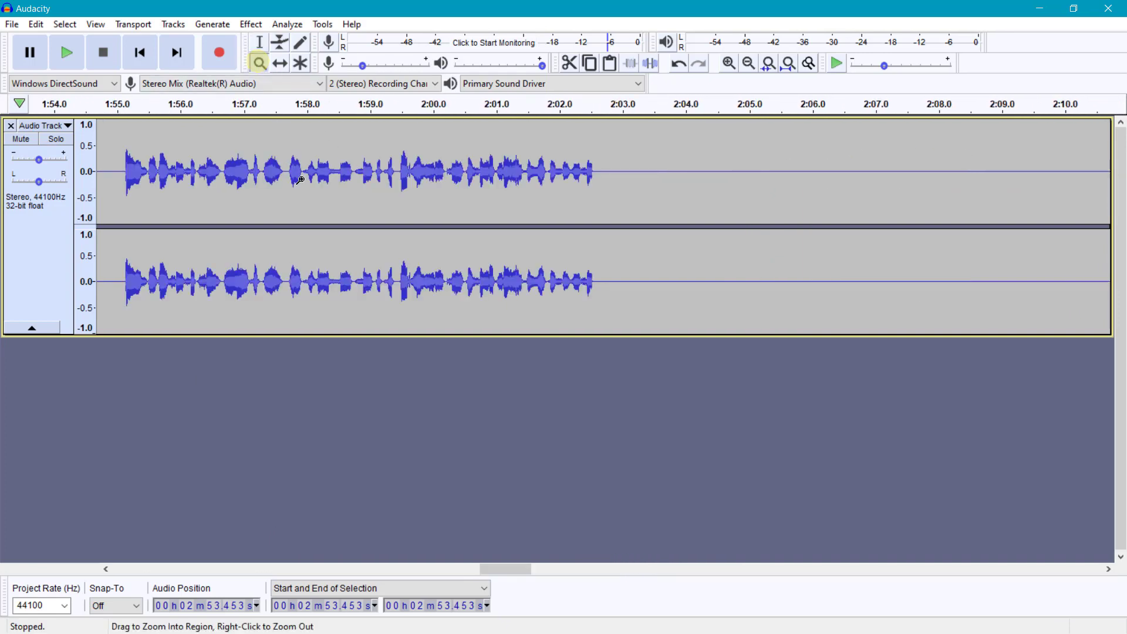
right_click(342, 200)
right_click(342, 201)
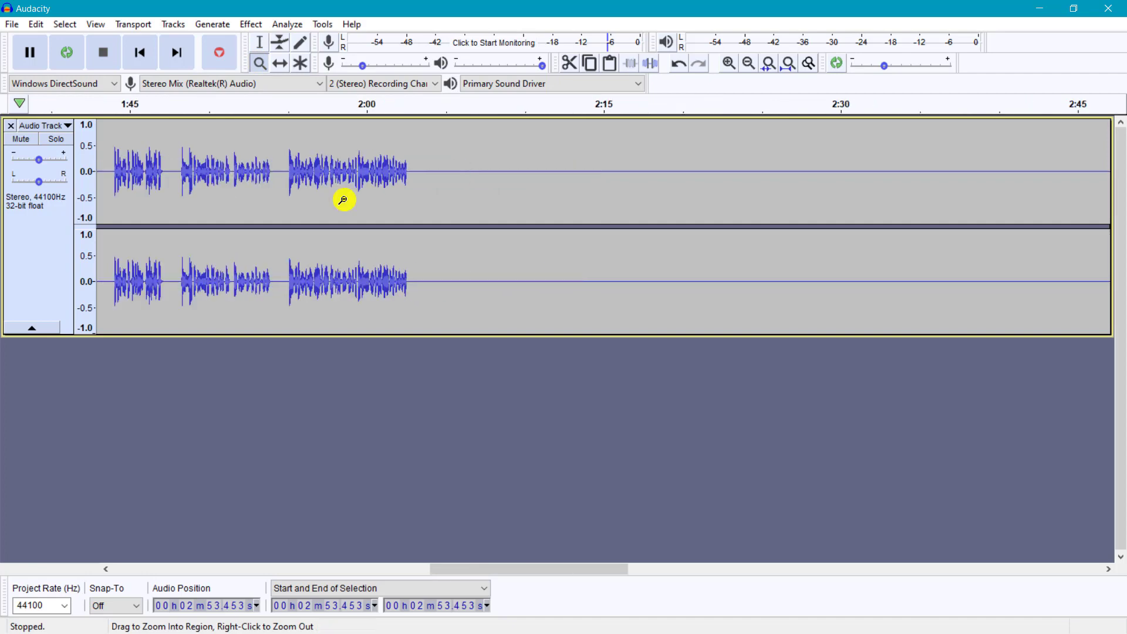
right_click(342, 201)
right_click(343, 201)
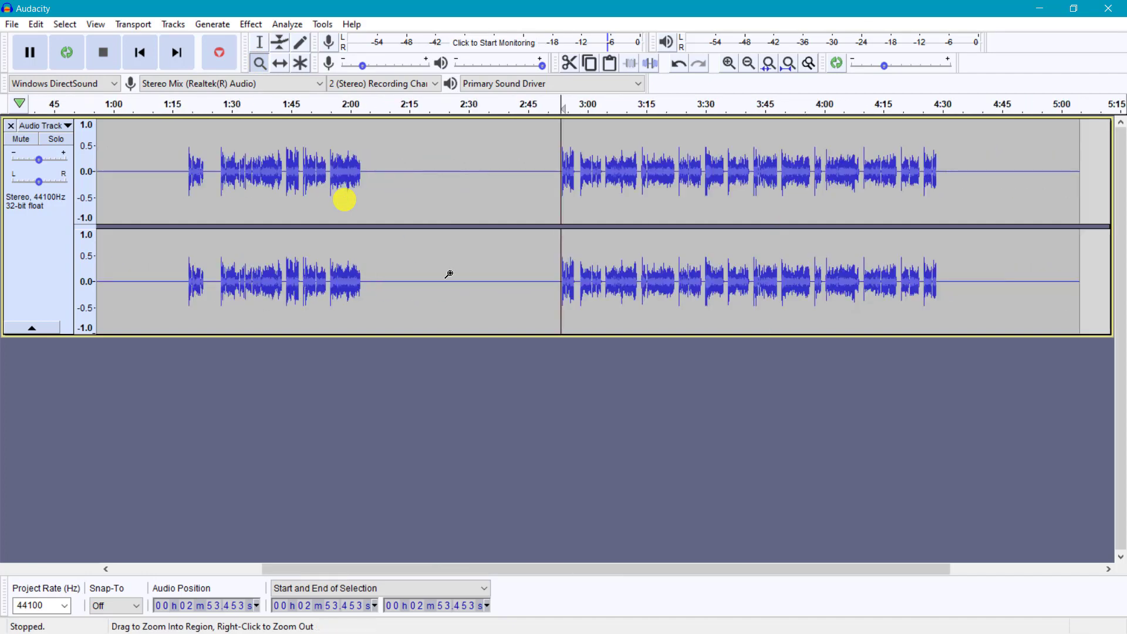
drag(751, 571, 582, 569)
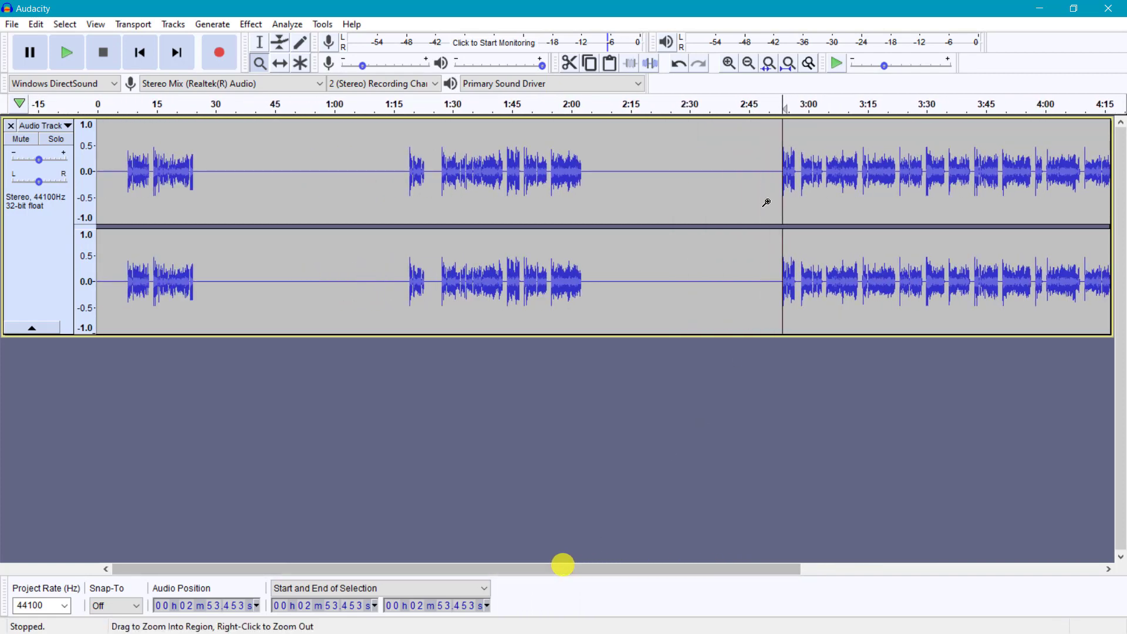
Step: Delete the audio from 0:00 to 2:51 before the wanted reading
click(264, 44)
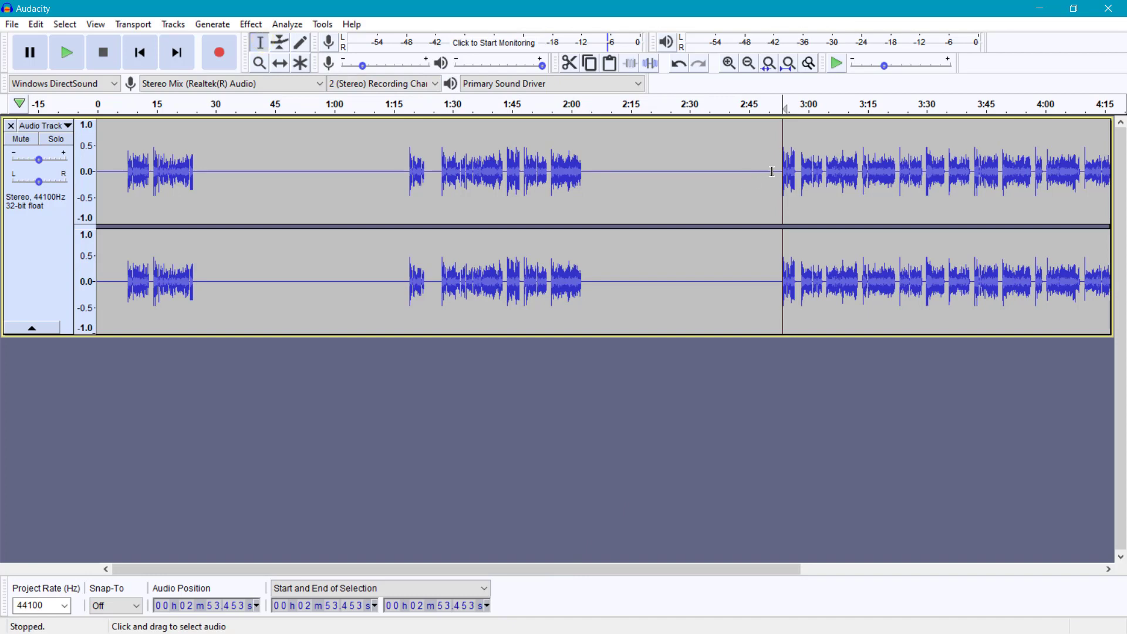
drag(774, 170, 32, 160)
key(Delete)
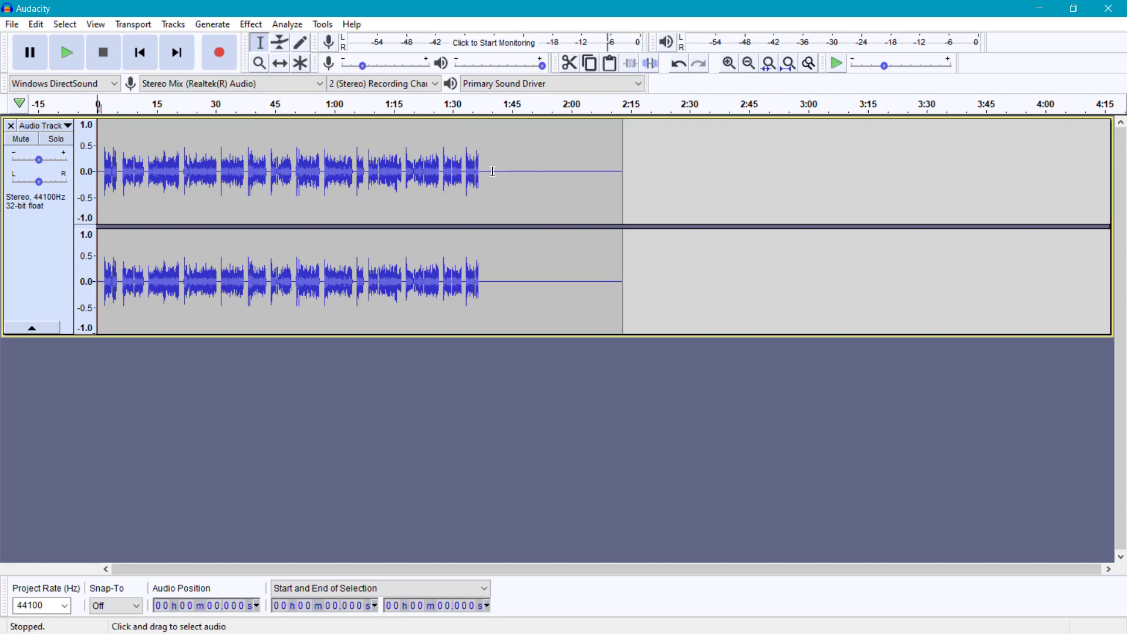
Step: Delete the trailing silence from 1:40 to 2:16 and select the remaining narration
drag(492, 171, 634, 176)
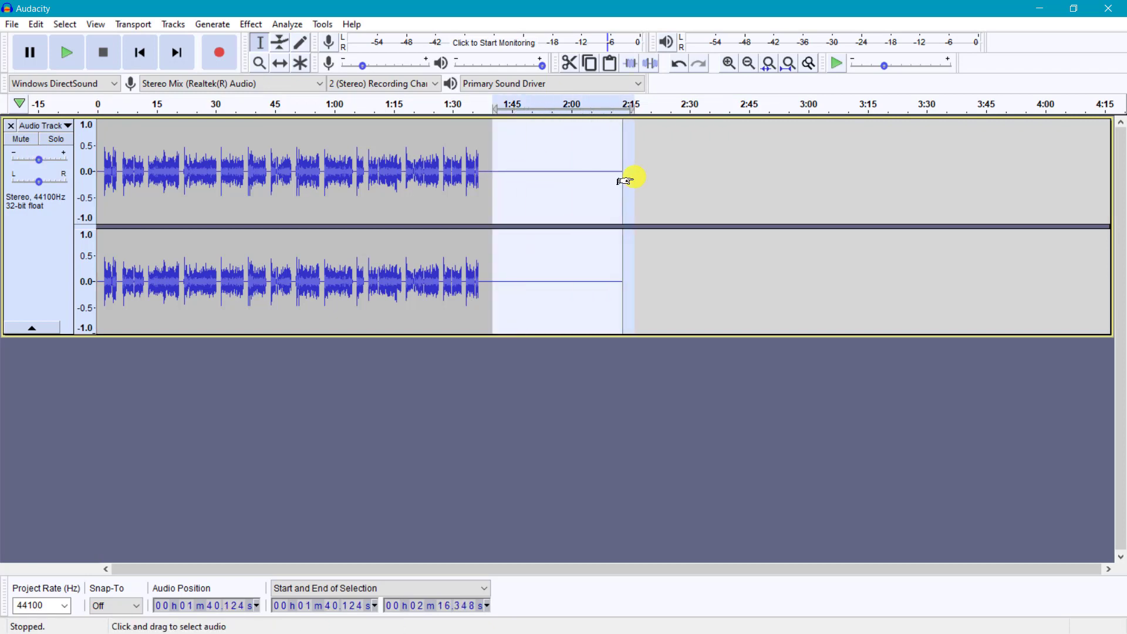
key(Delete)
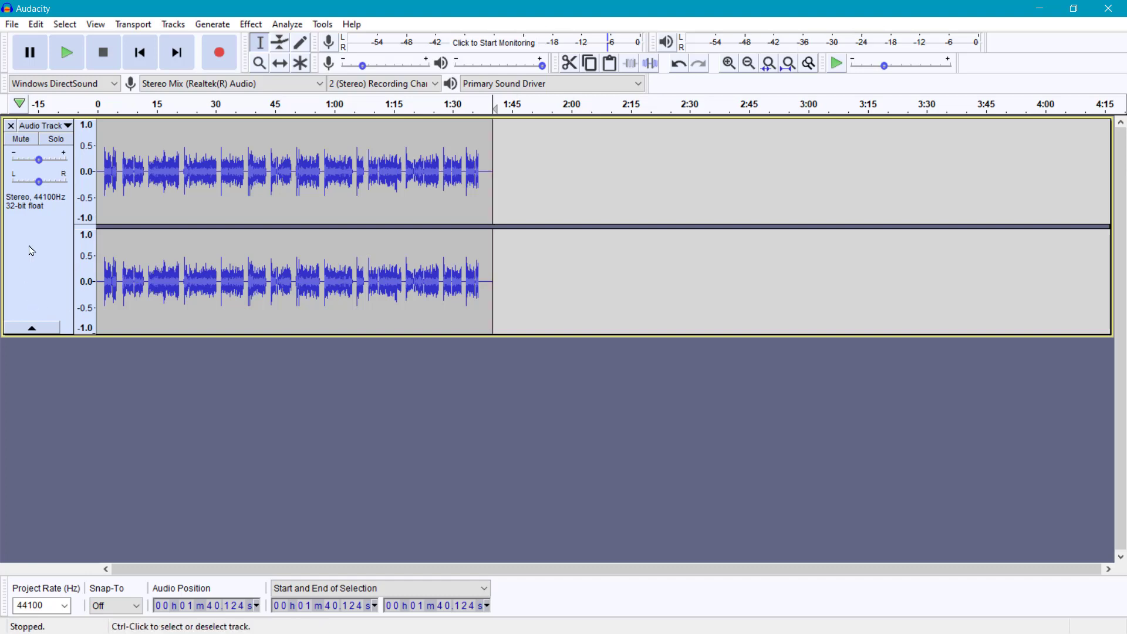
click(38, 261)
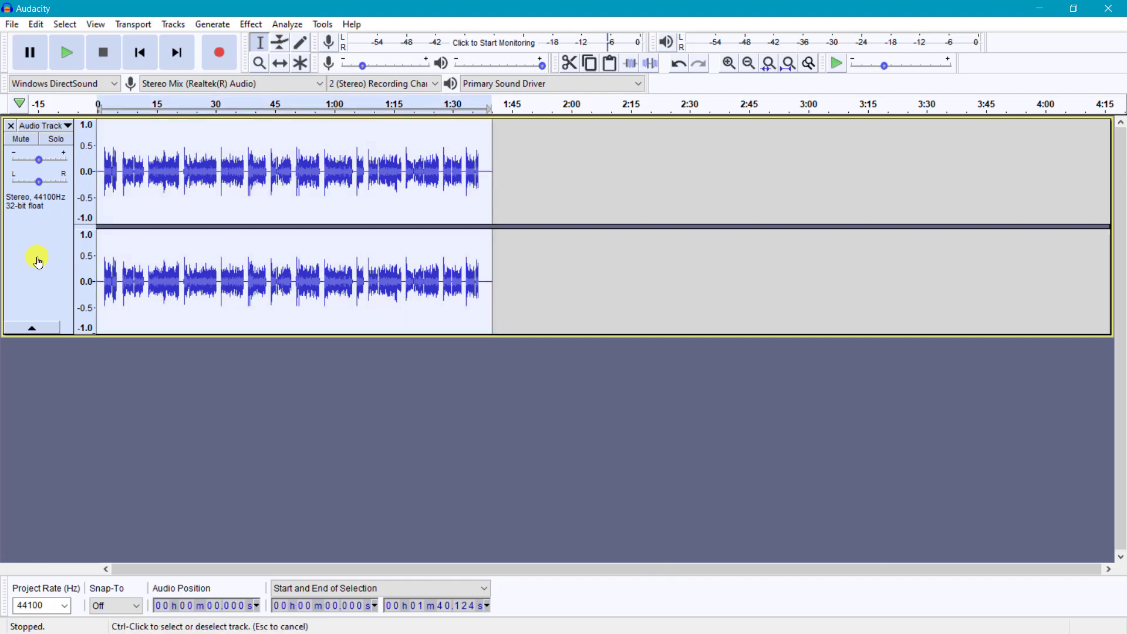
Step: Apply the Compressor effect to the narration with default settings
click(251, 25)
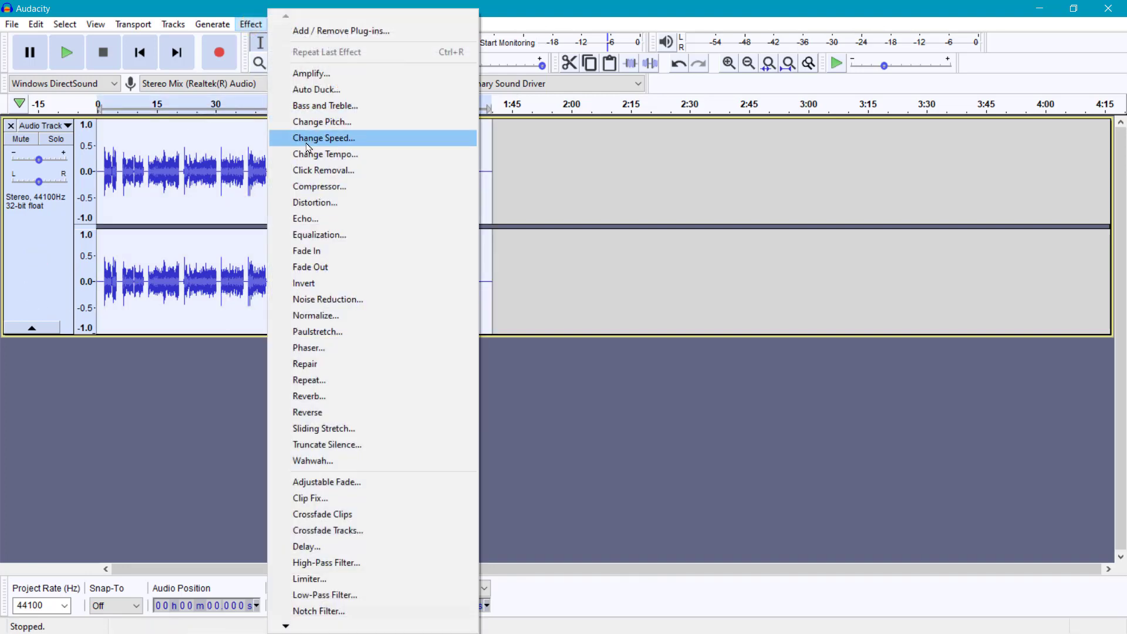
click(352, 187)
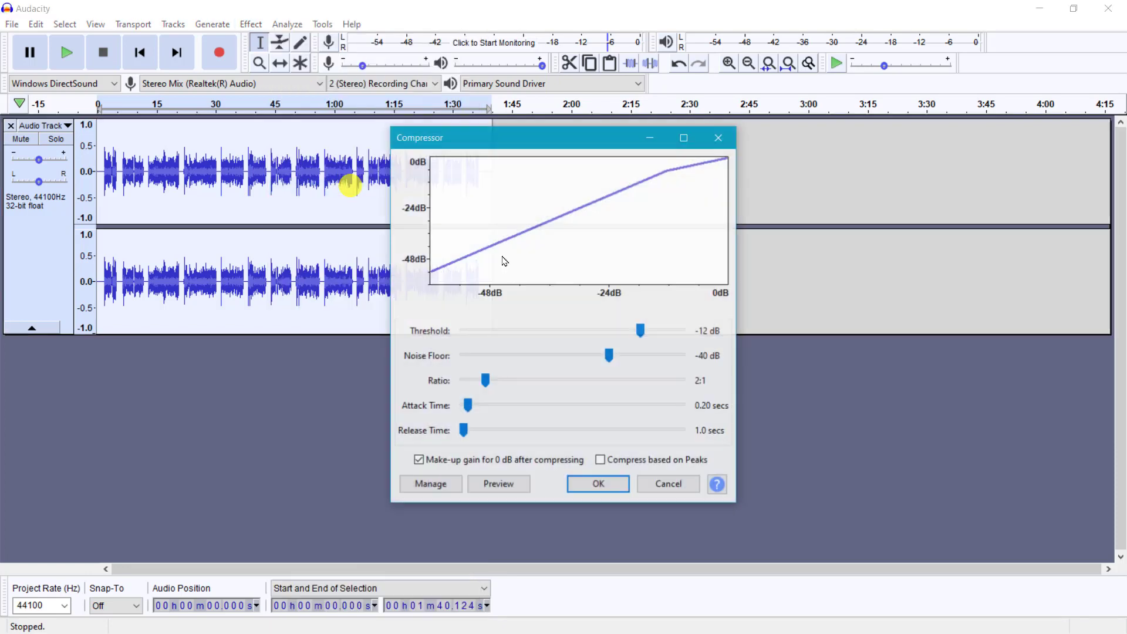
click(598, 484)
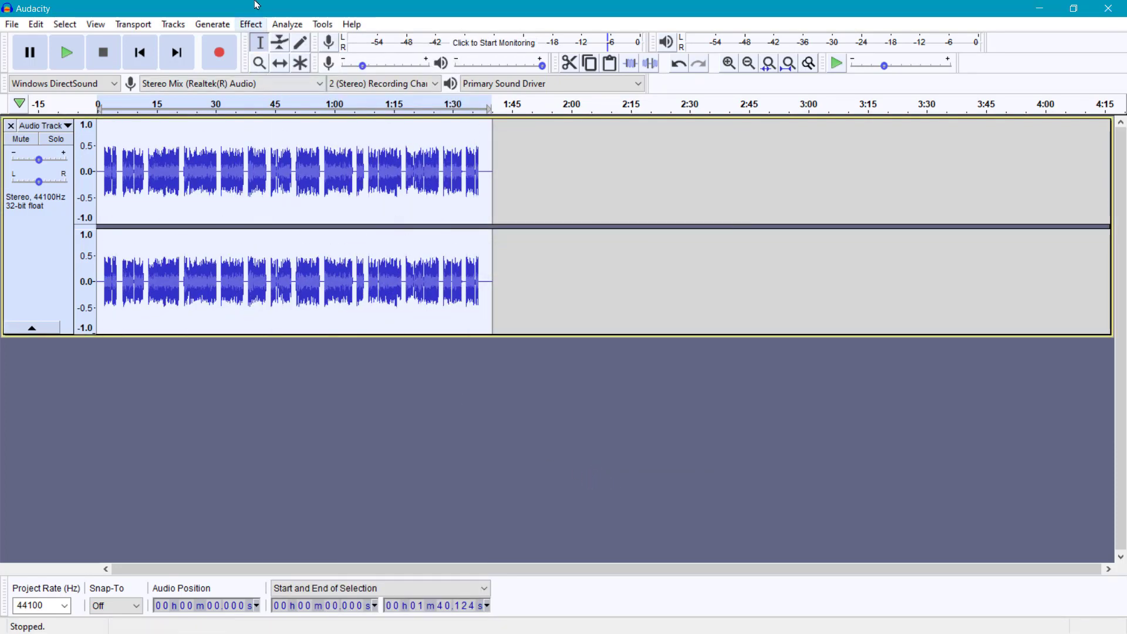
Step: Normalize the narration to a -1.0 dB peak
click(250, 24)
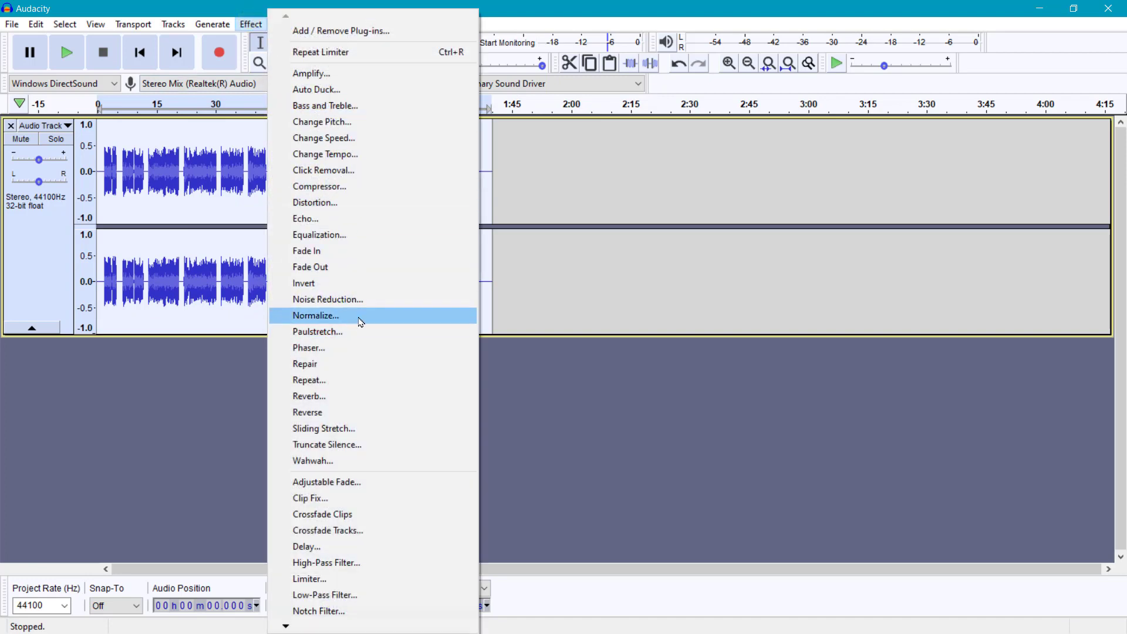
click(360, 322)
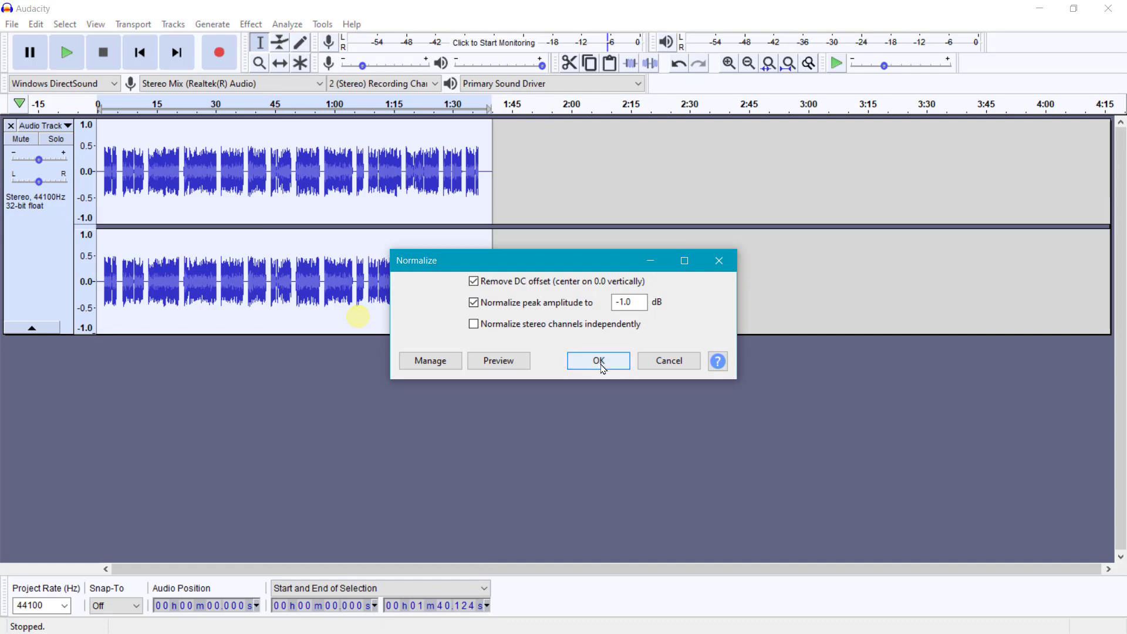
click(599, 360)
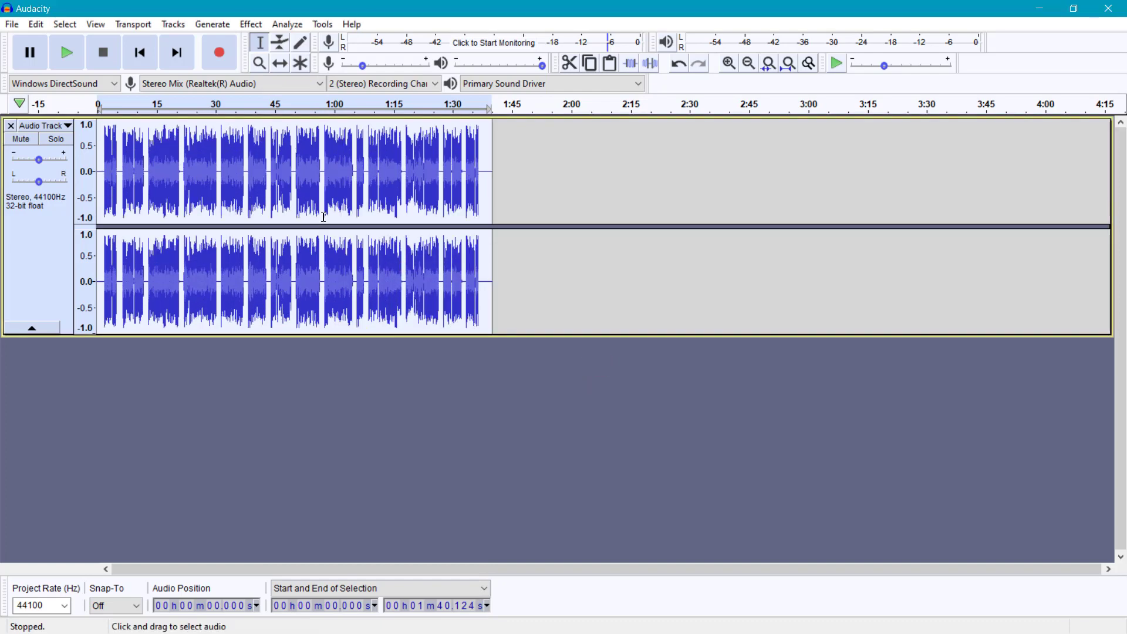
Step: Apply the Limiter with Soft Limit at -6.50 dB
click(249, 24)
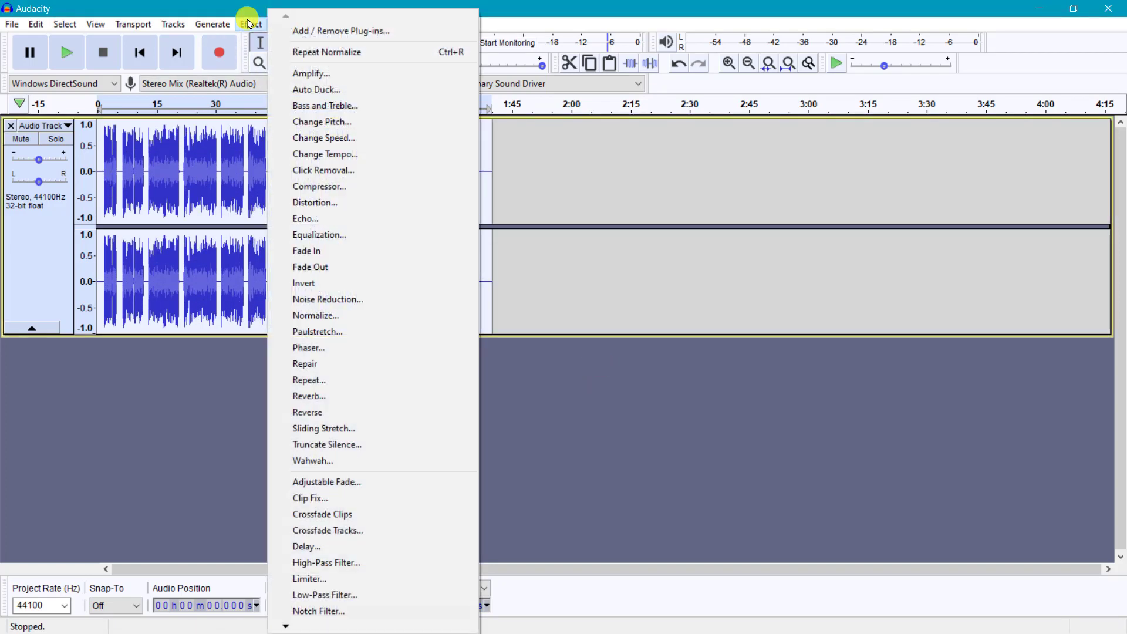
click(319, 578)
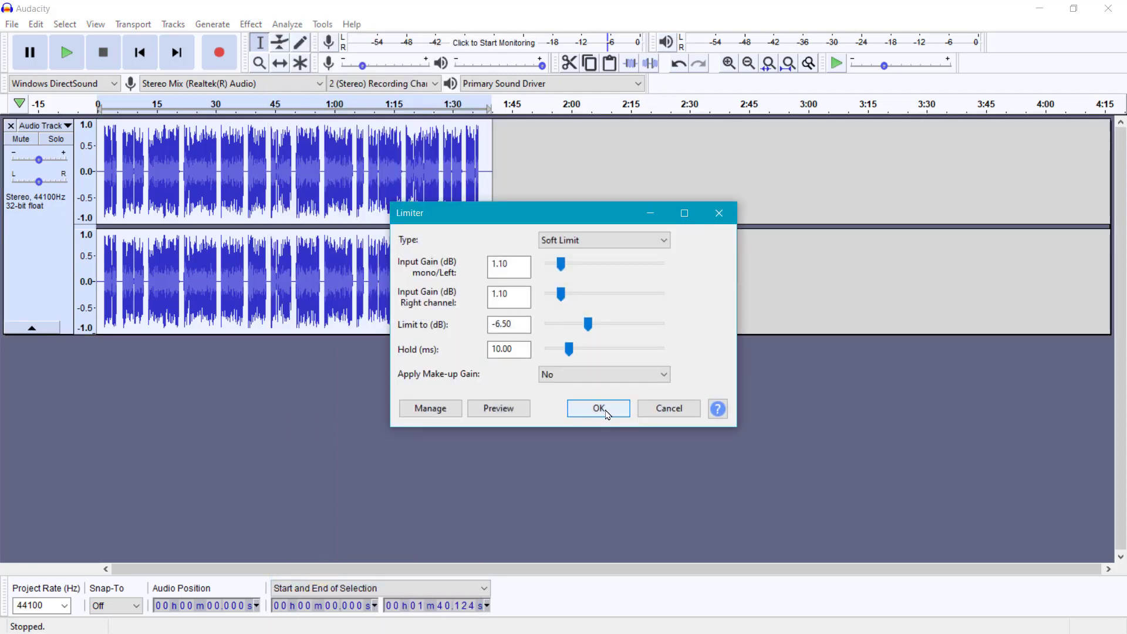
click(606, 412)
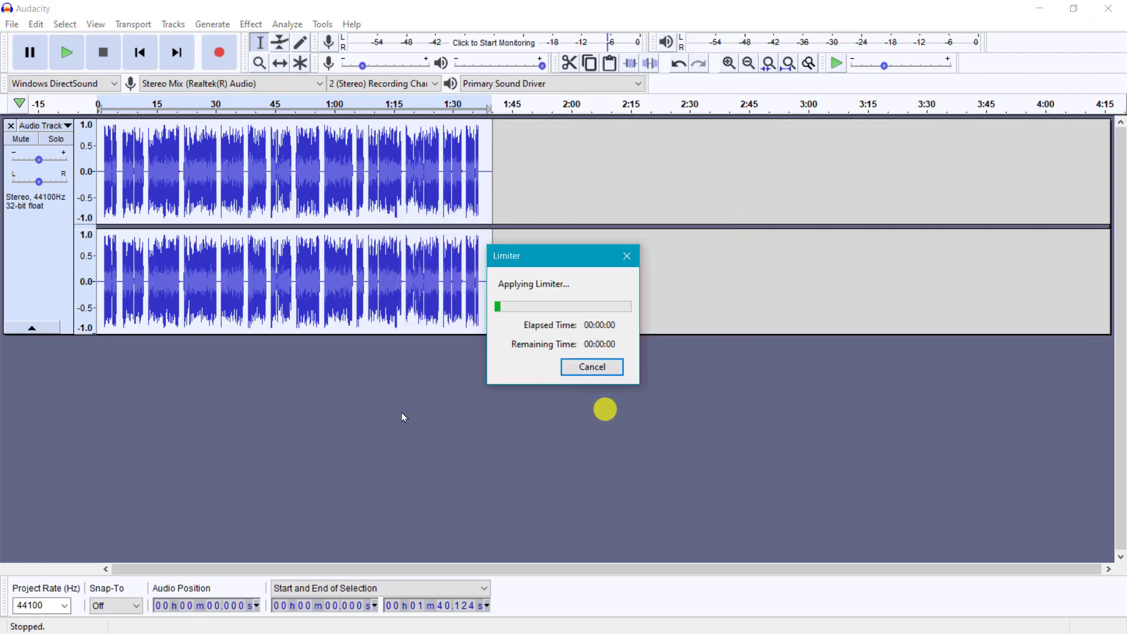
Step: Preview the narration, export it as a WAV to the Desktop, then quit Audacity without saving
key(space)
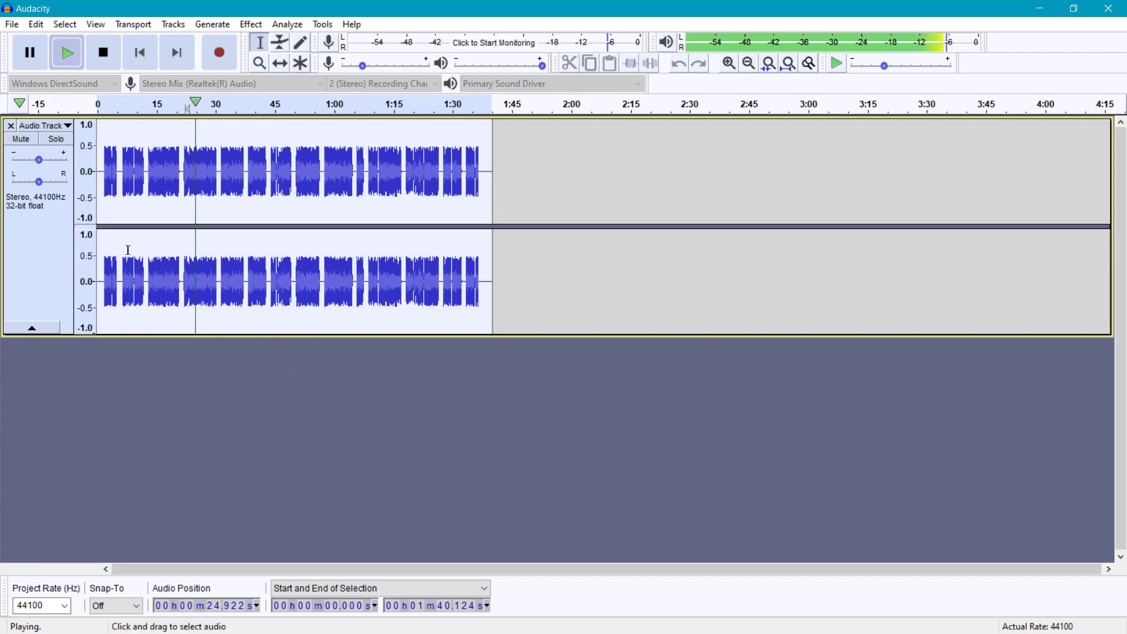
click(30, 52)
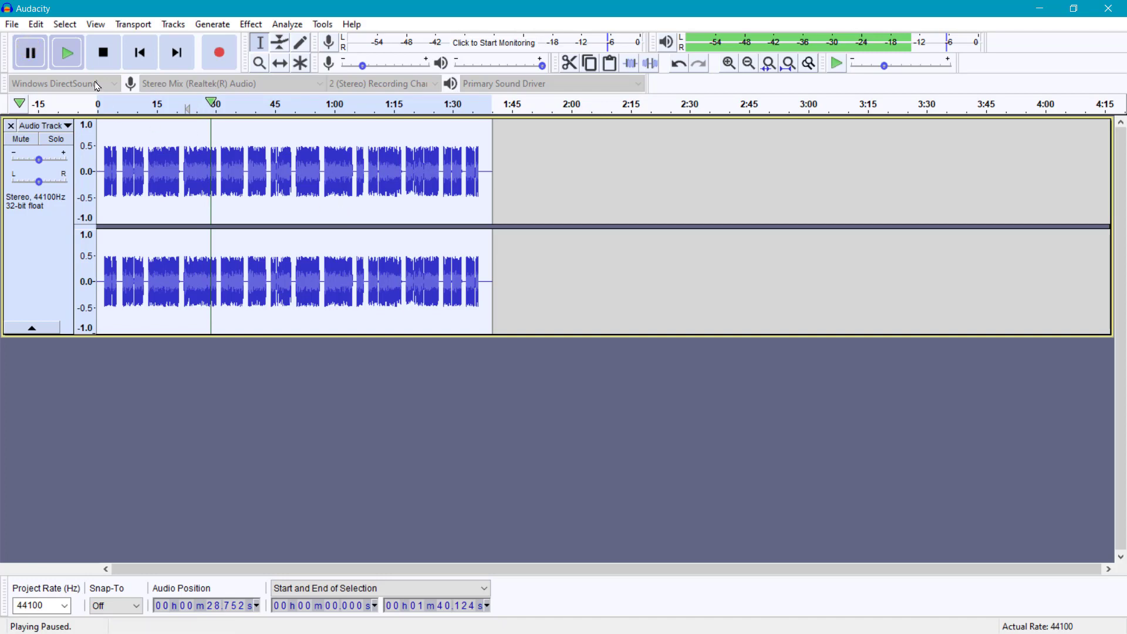
click(8, 26)
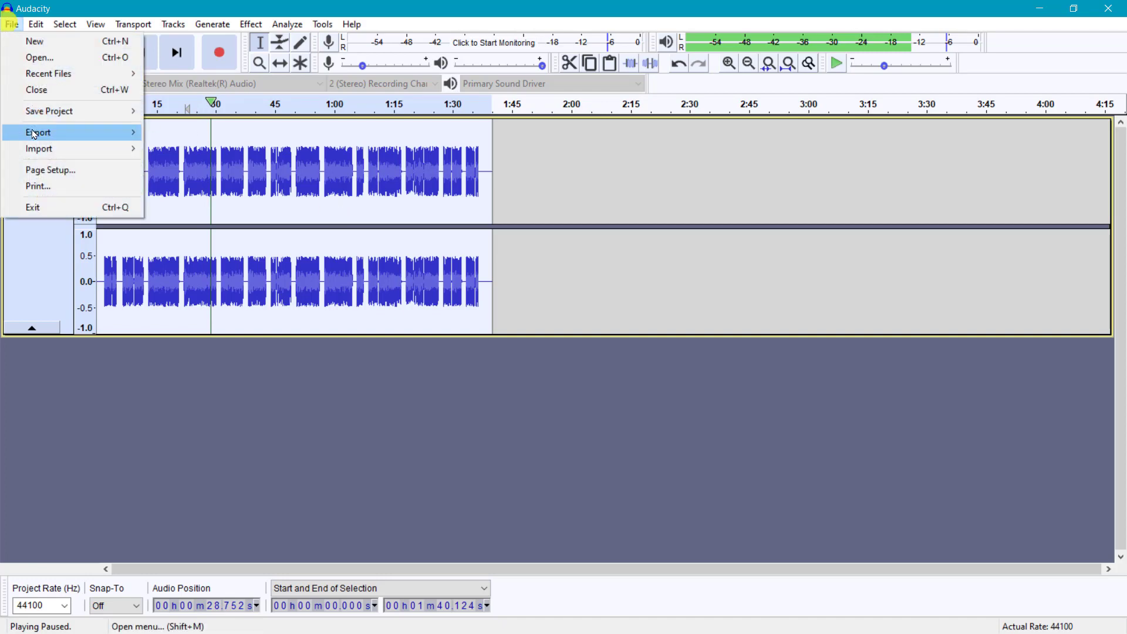
mouse_move(37, 132)
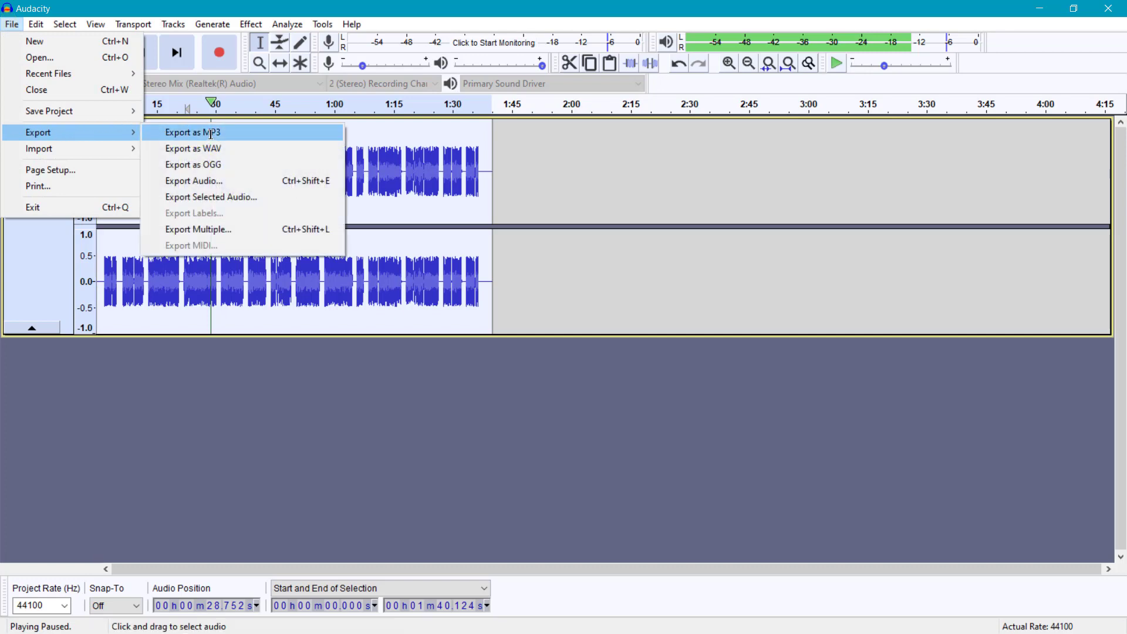
click(240, 148)
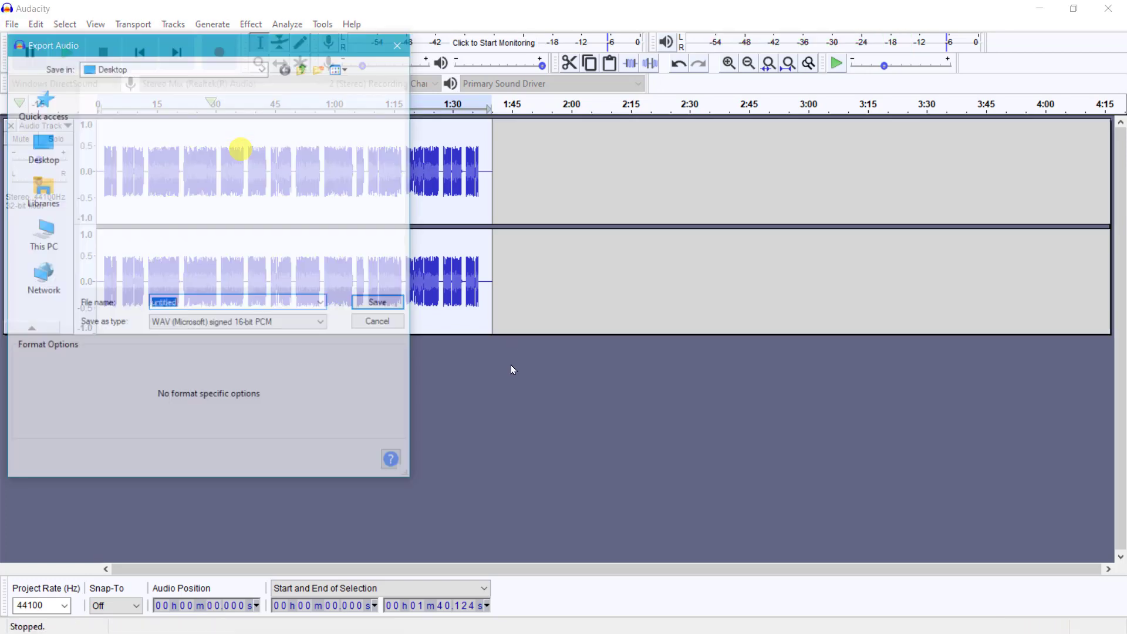
click(397, 309)
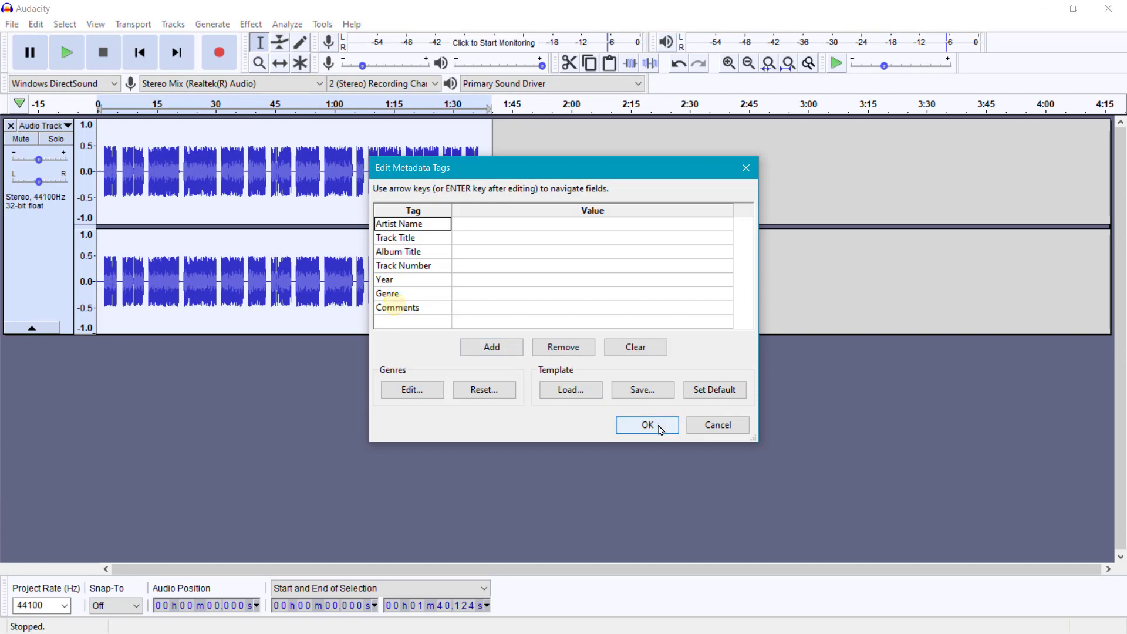
click(646, 425)
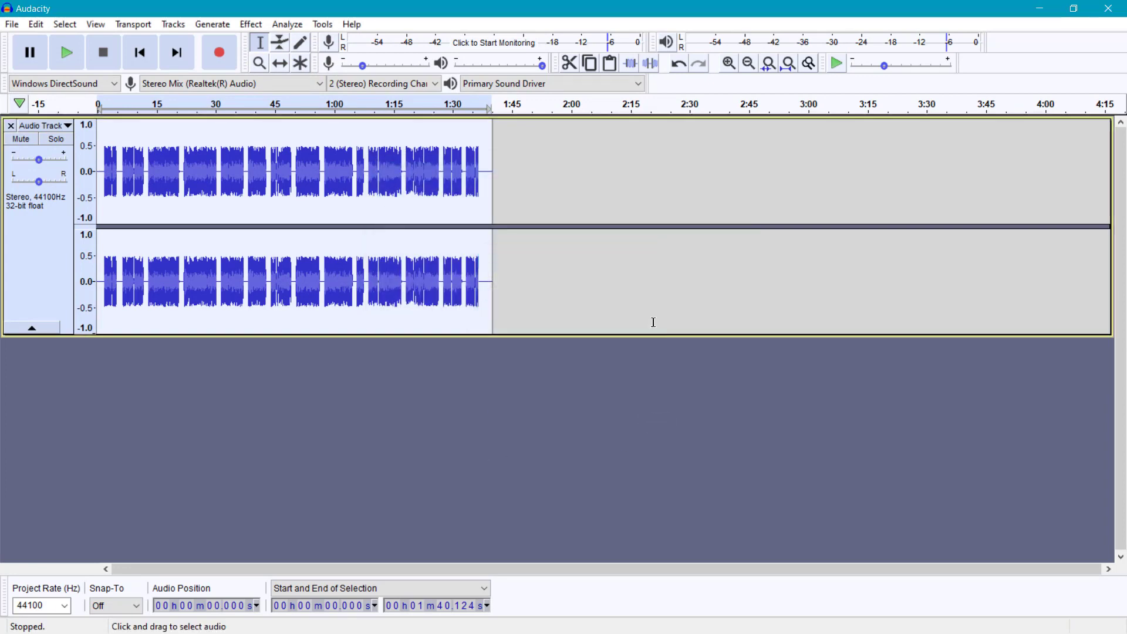
click(1108, 9)
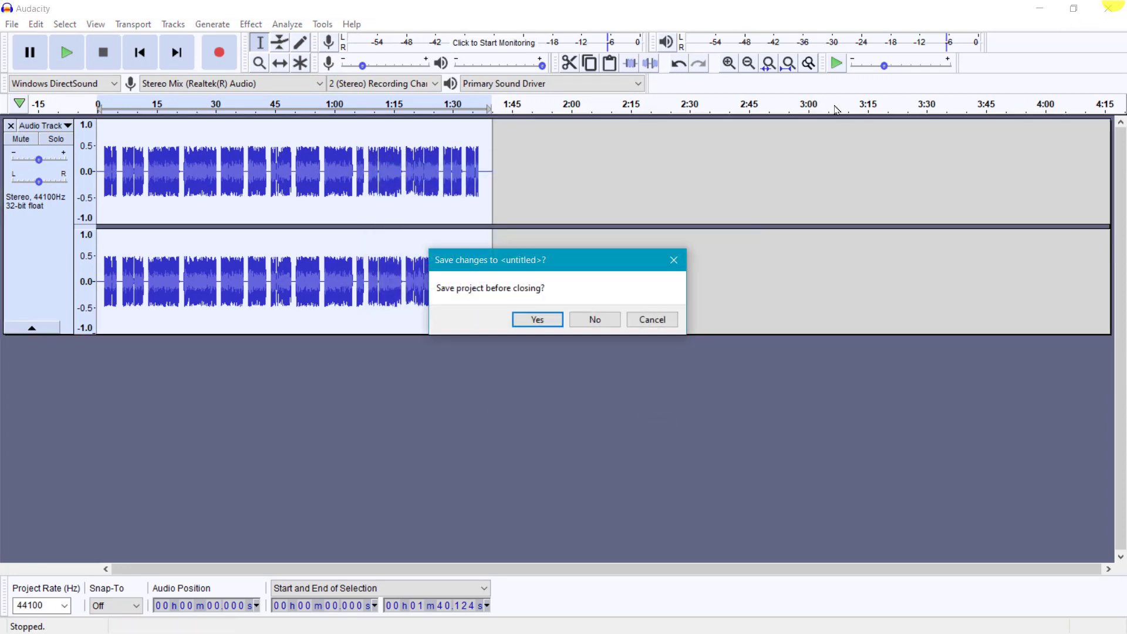
click(596, 320)
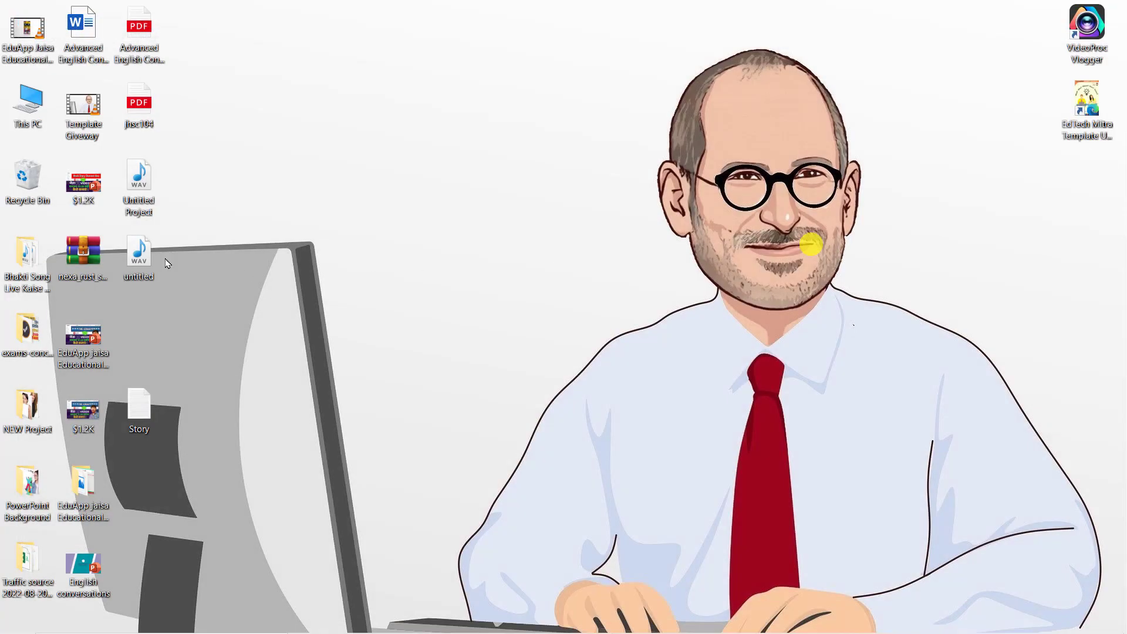